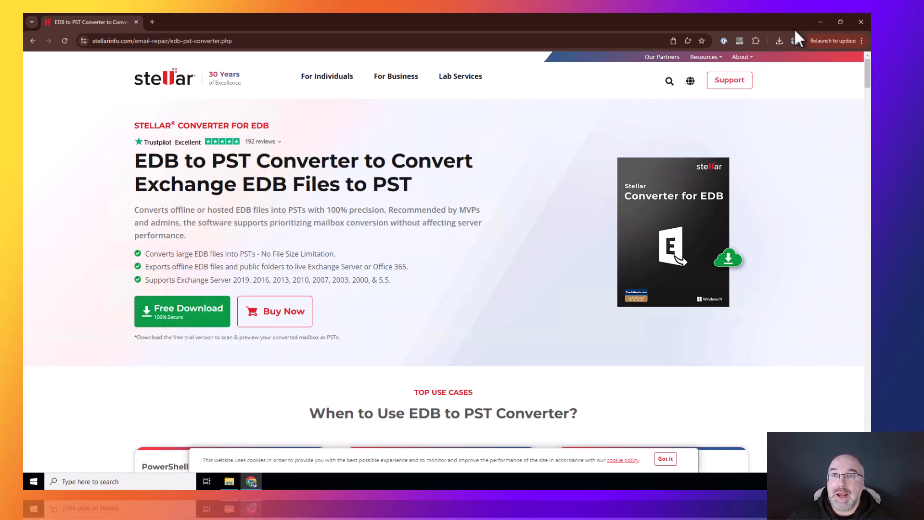
# - Open the Downloads folder in File Explorer and run the StellarConverterforEDB installer
pyautogui.click(819, 22)
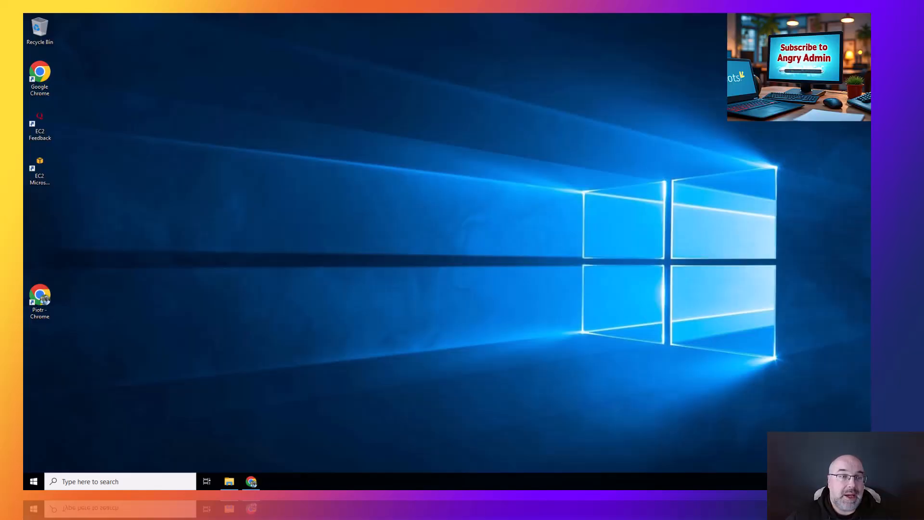
pyautogui.click(229, 482)
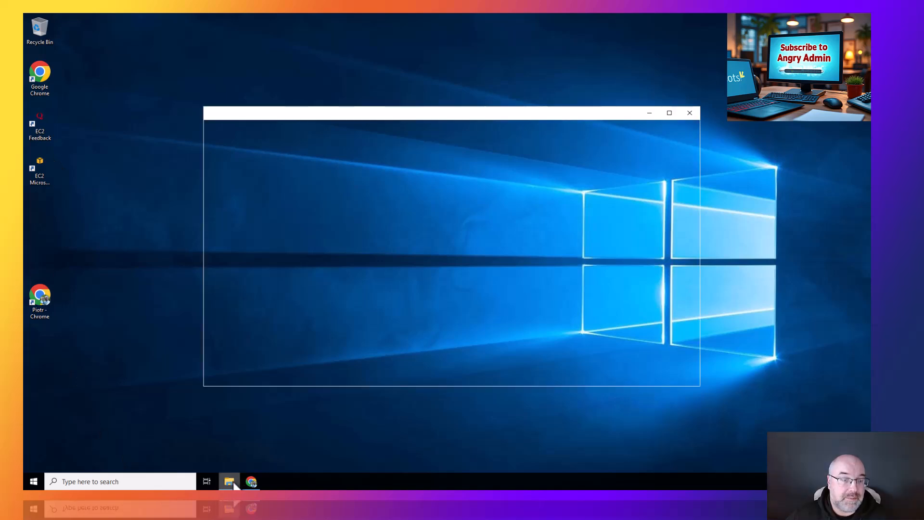
pyautogui.click(310, 189)
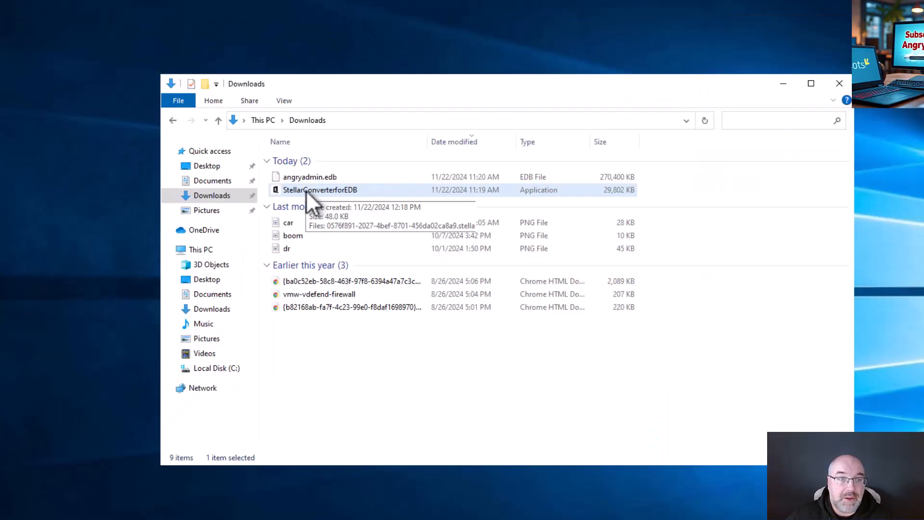
pyautogui.rightClick(308, 189)
pyautogui.click(339, 213)
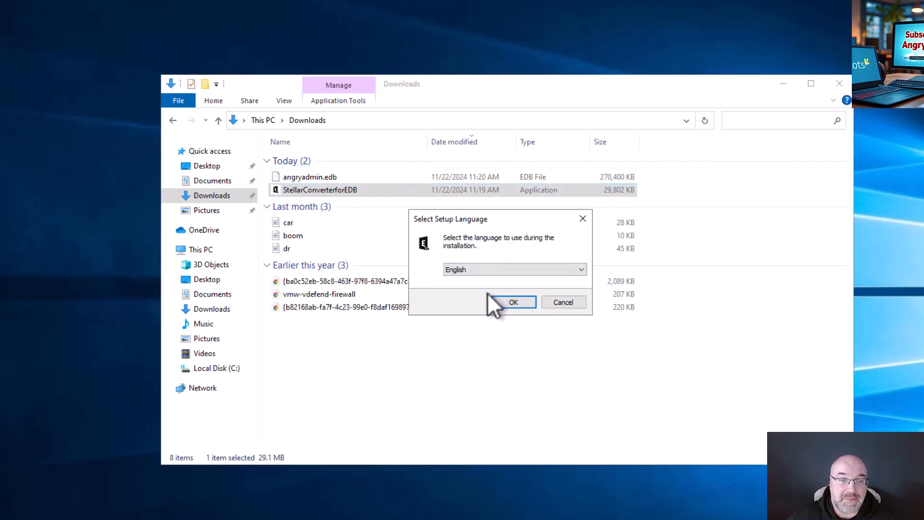
# - Set the setup language to English and accept the license agreement for Stellar Converter for EDB
pyautogui.click(508, 298)
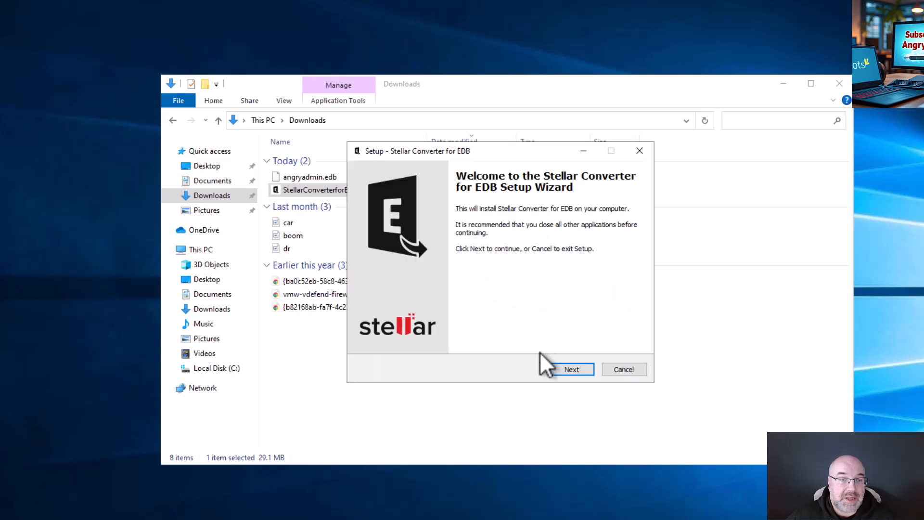
pyautogui.click(567, 367)
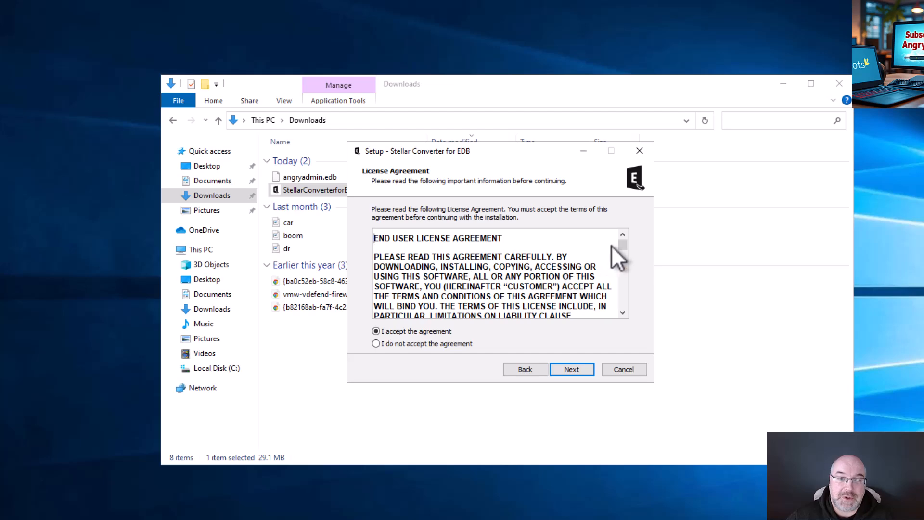
pyautogui.moveTo(620, 245); pyautogui.dragTo(603, 347)
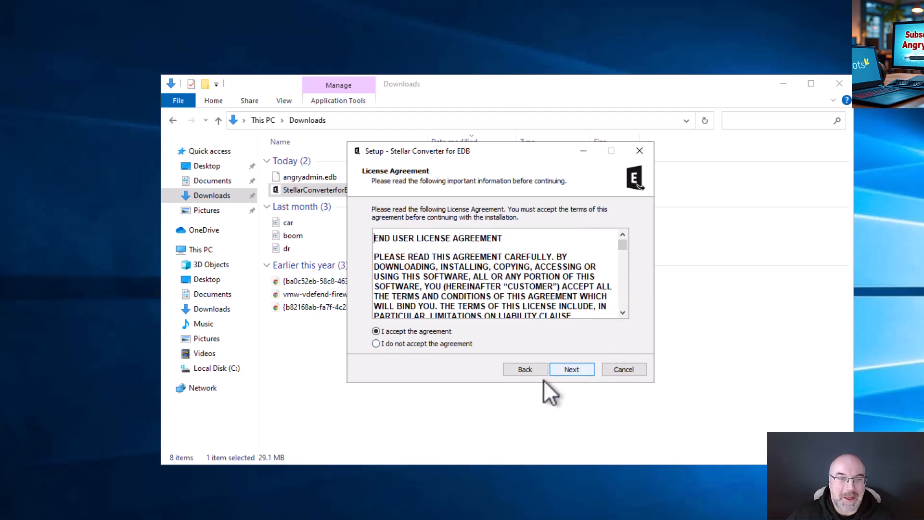
pyautogui.click(566, 365)
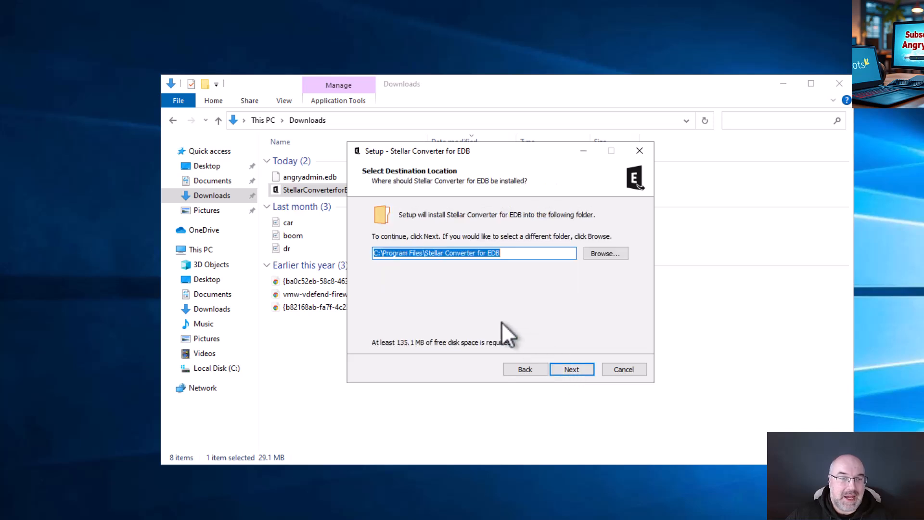
# - Install into the default program and Start Menu folders with a desktop shortcut, and launch Stellar Converter for EDB on finishing
pyautogui.click(576, 370)
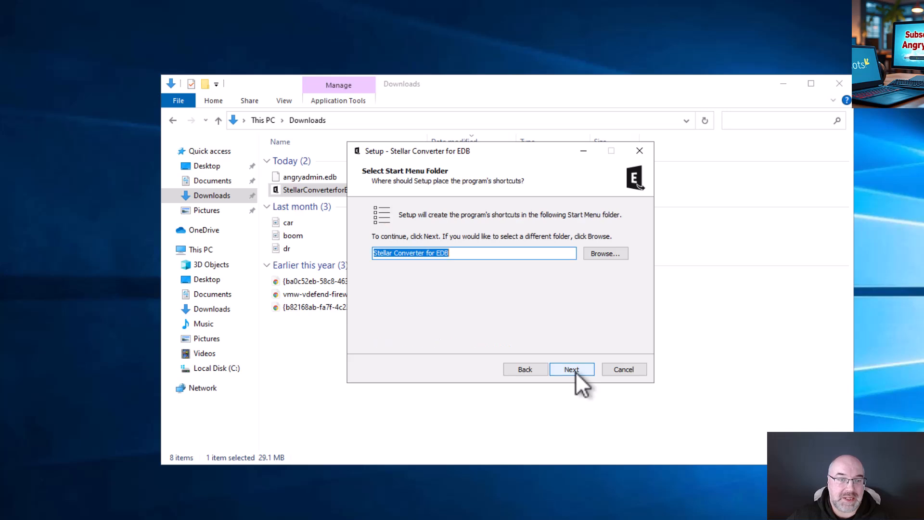
pyautogui.click(576, 370)
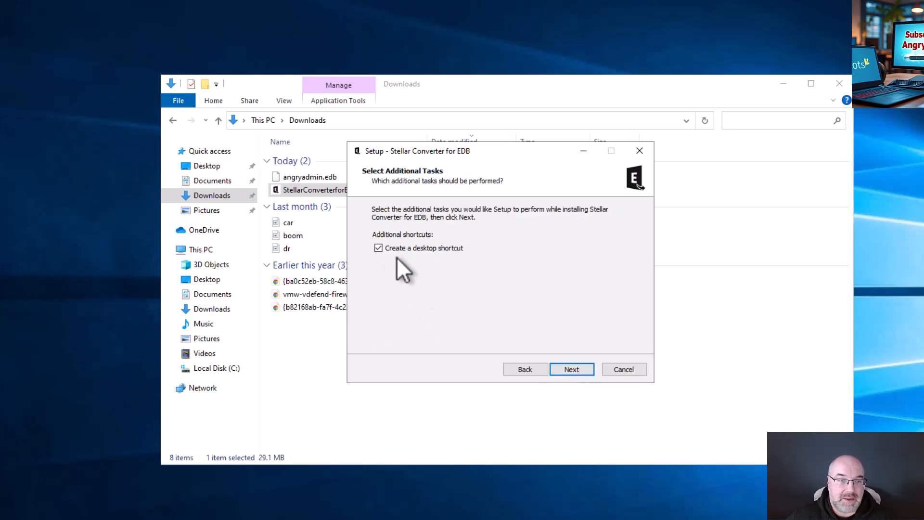
pyautogui.click(583, 372)
pyautogui.click(583, 371)
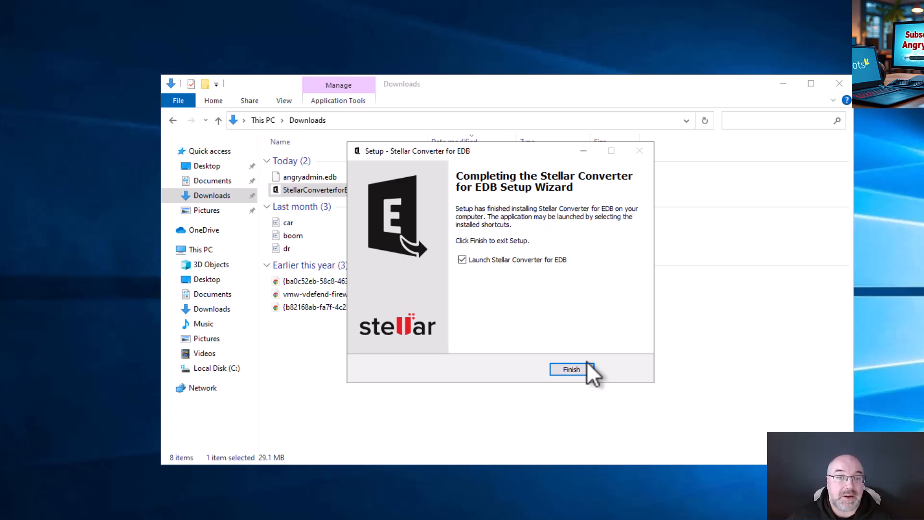
pyautogui.click(585, 367)
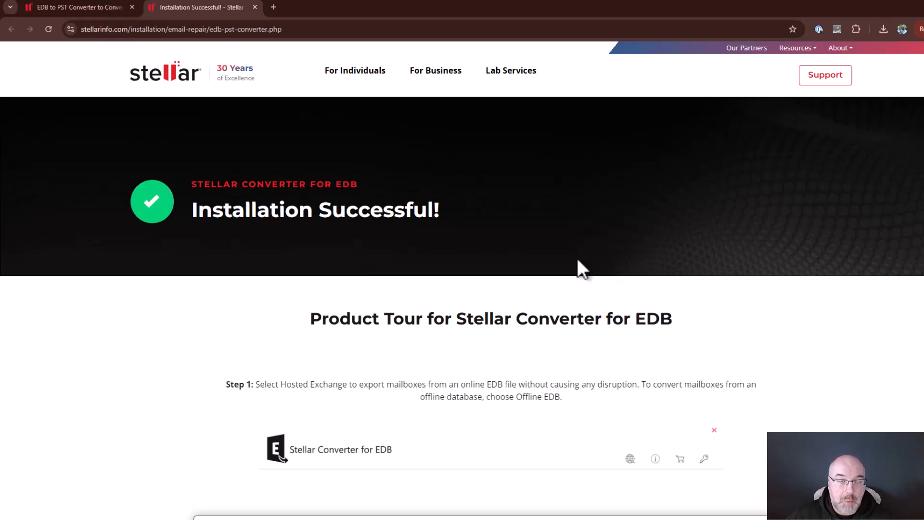
# - Review the product tour on the installation page and browse the Offline EDB screenshots, closing the screenshots page when done
pyautogui.scroll(-3, 579, 266)
pyautogui.scroll(-3, 642, 279)
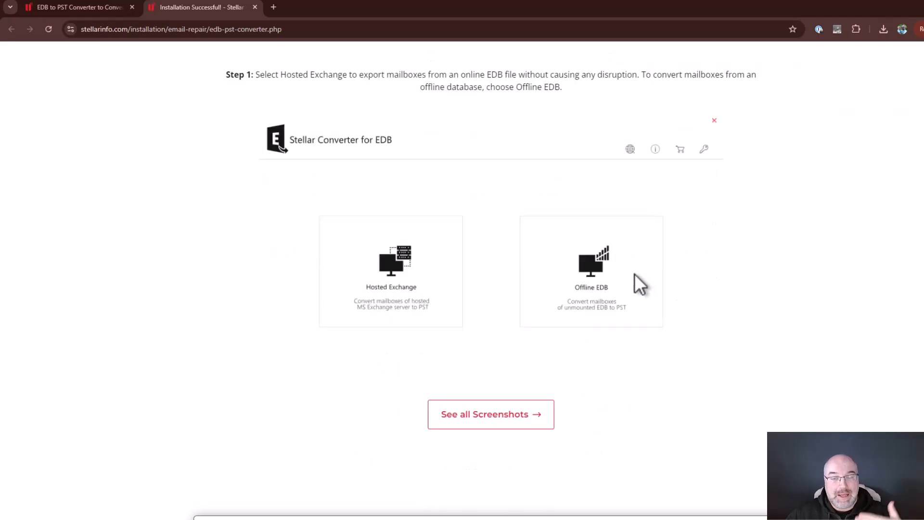
pyautogui.scroll(-2, 640, 284)
pyautogui.scroll(-2, 630, 279)
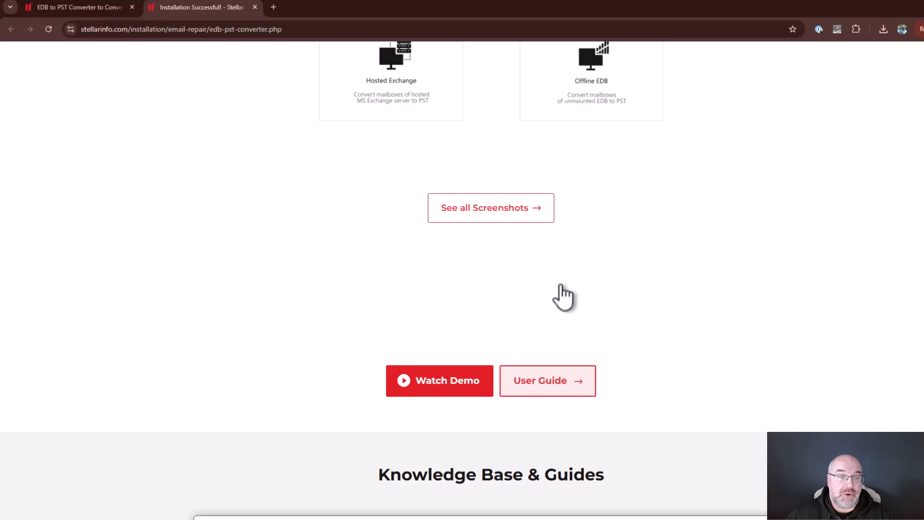
pyautogui.click(529, 207)
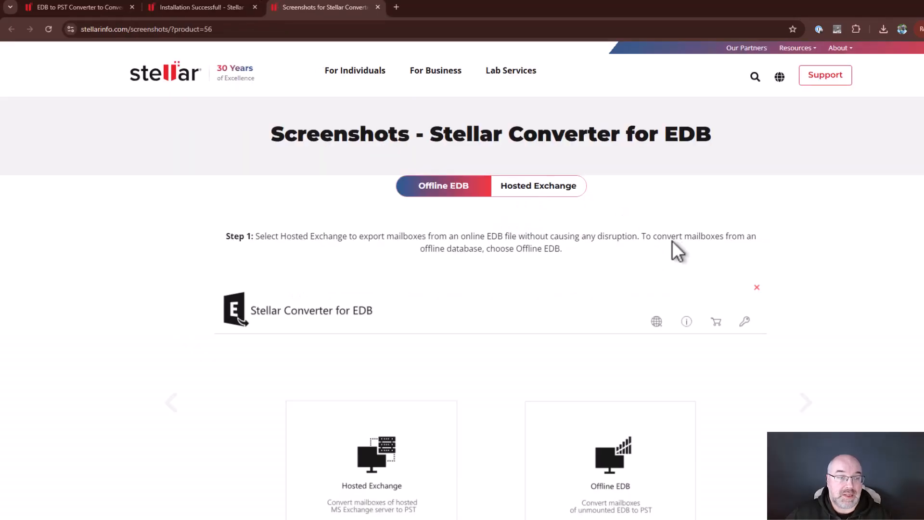
pyautogui.scroll(-5, 672, 248)
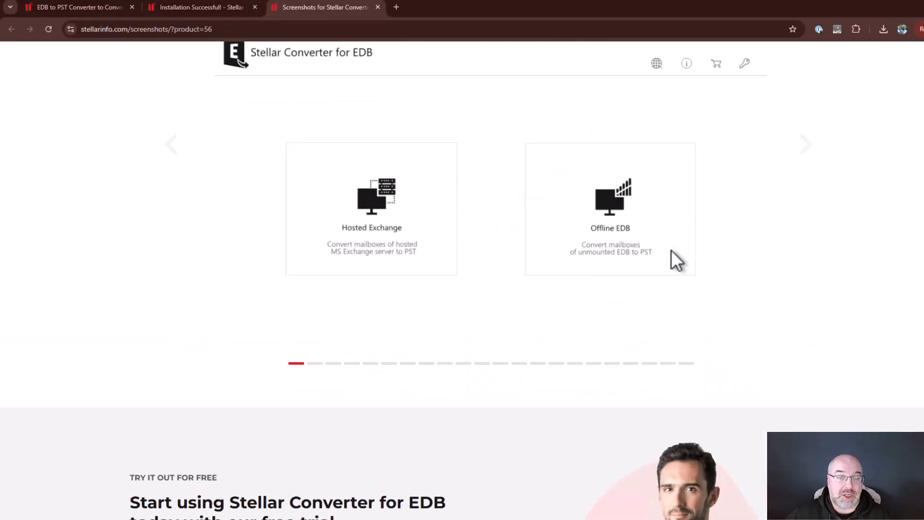
pyautogui.click(804, 144)
pyautogui.click(804, 145)
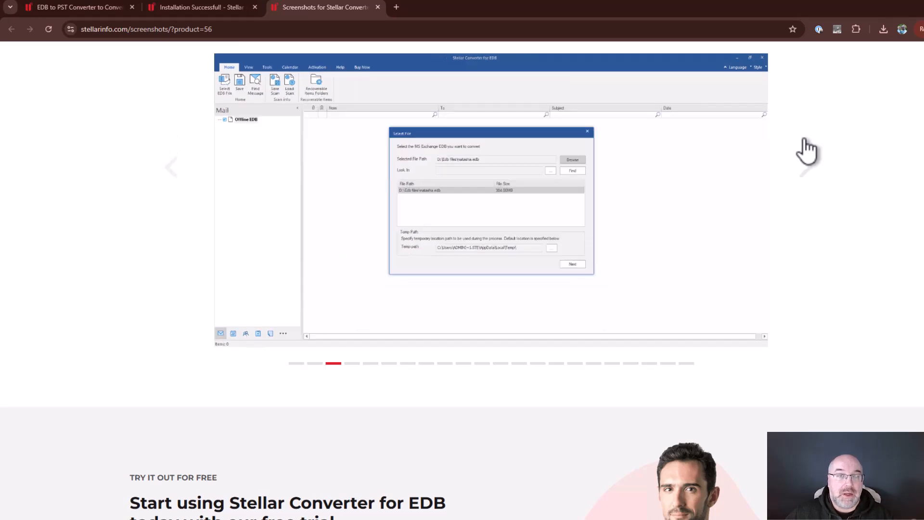
pyautogui.click(378, 7)
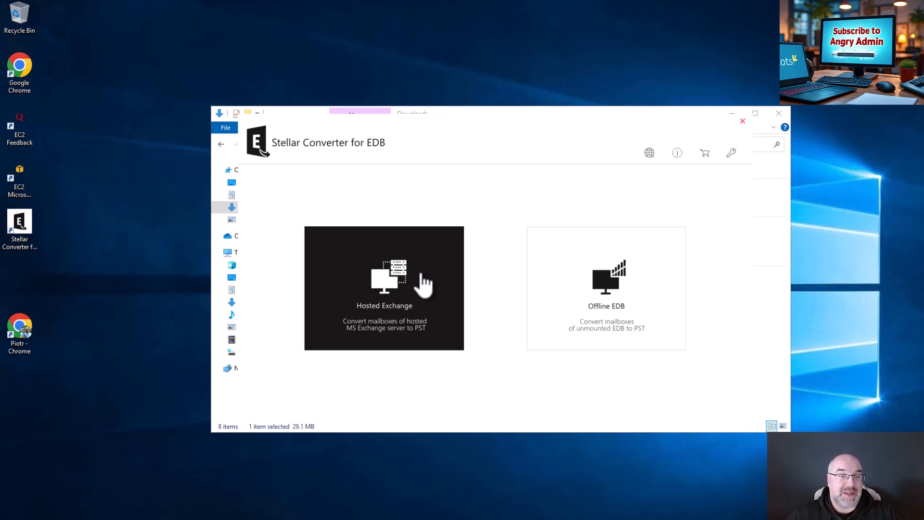
# - Explore the Hosted Exchange login options for MS Exchange Server 2010 and higher, for single and all mailboxes, and close without connecting
pyautogui.click(422, 284)
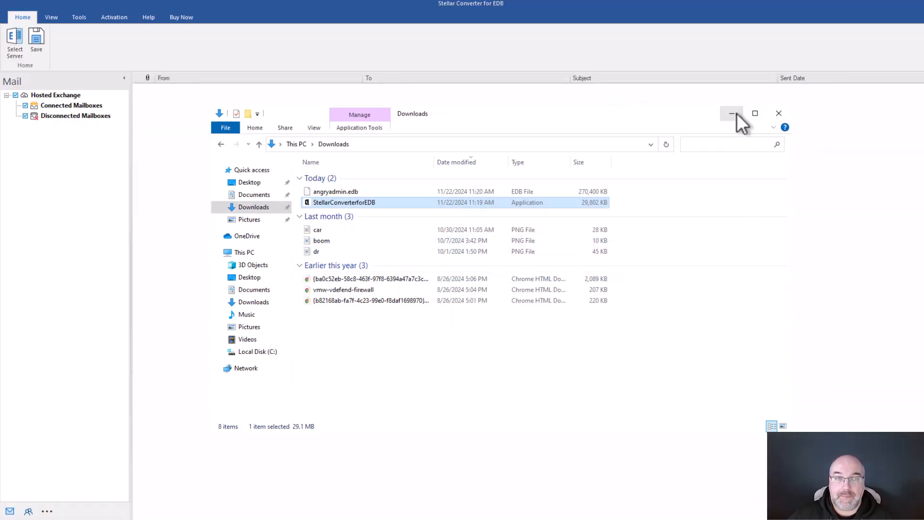
pyautogui.click(731, 114)
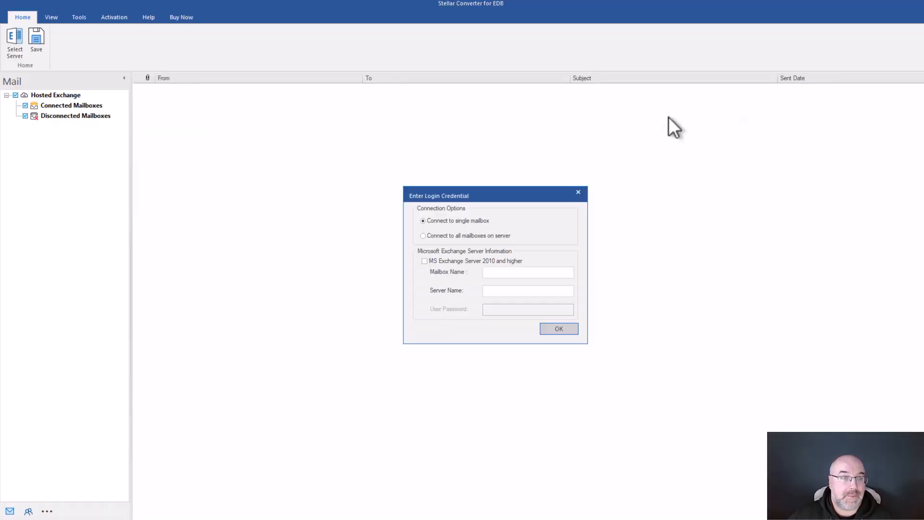
pyautogui.click(442, 261)
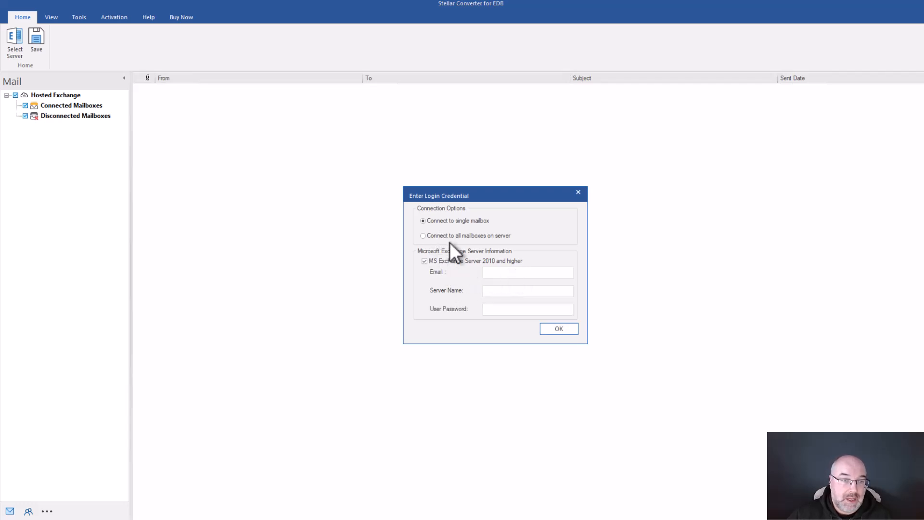
pyautogui.click(499, 273)
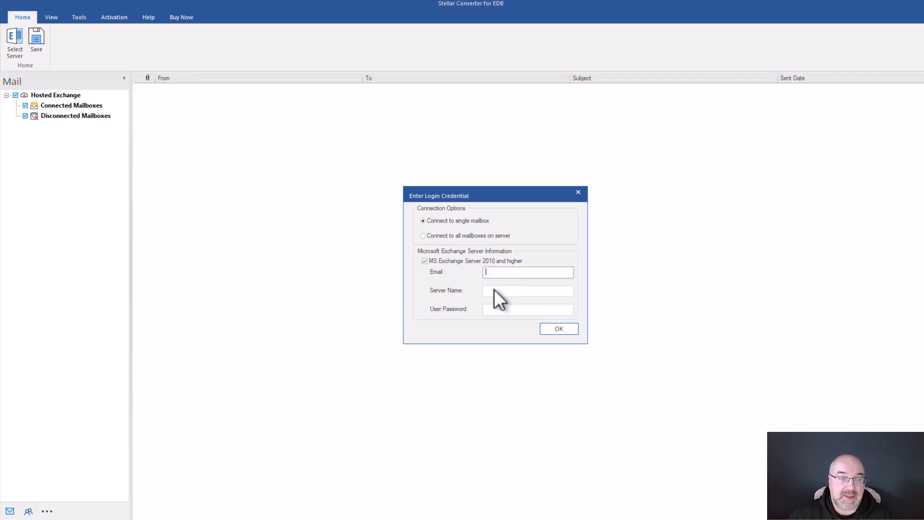
pyautogui.click(493, 288)
pyautogui.click(442, 235)
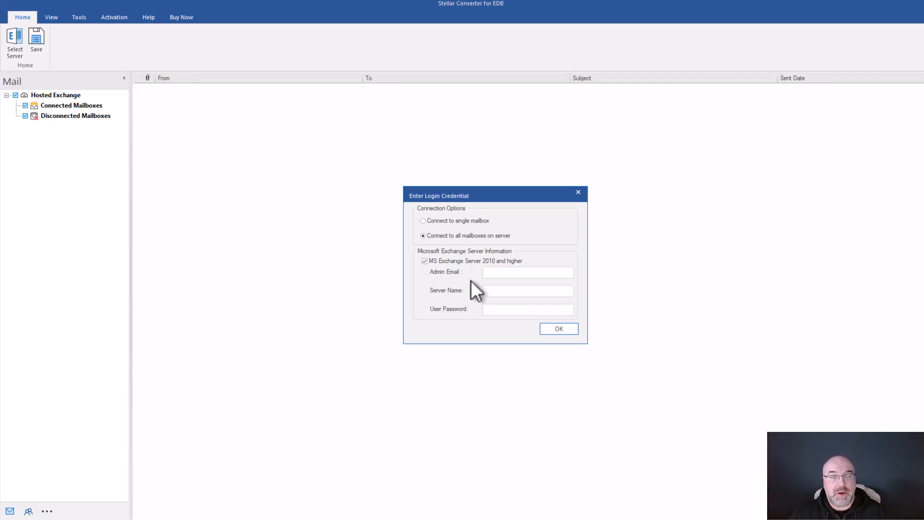
pyautogui.click(577, 193)
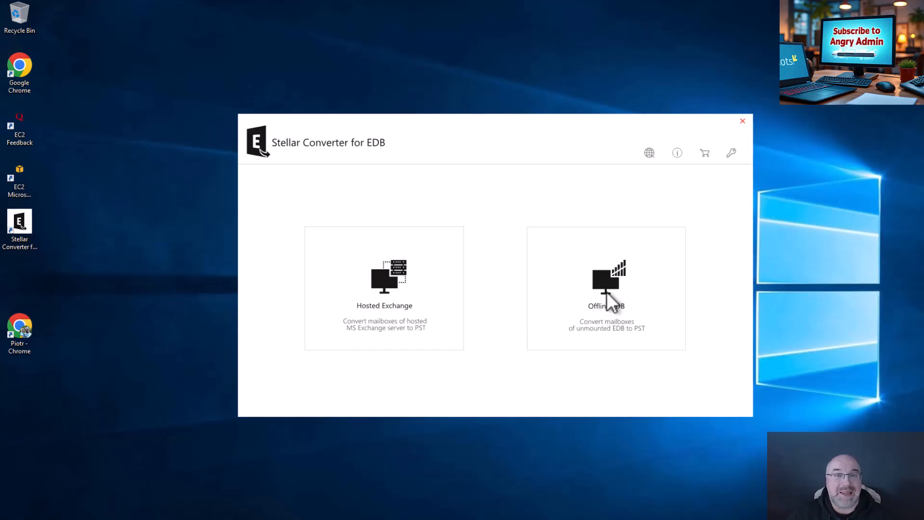
# - Choose Offline EDB mode and load angryadmin.edb from Downloads for scanning, keeping the default temp path
pyautogui.click(605, 290)
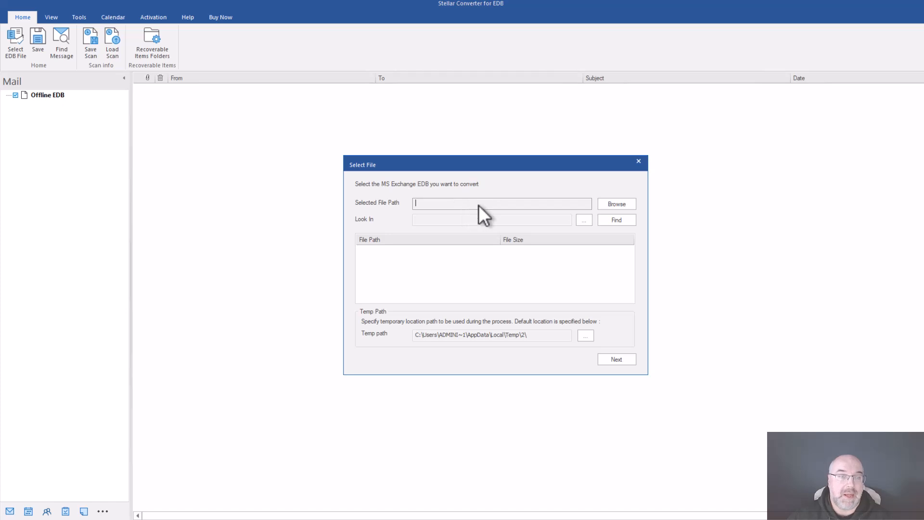
pyautogui.click(608, 203)
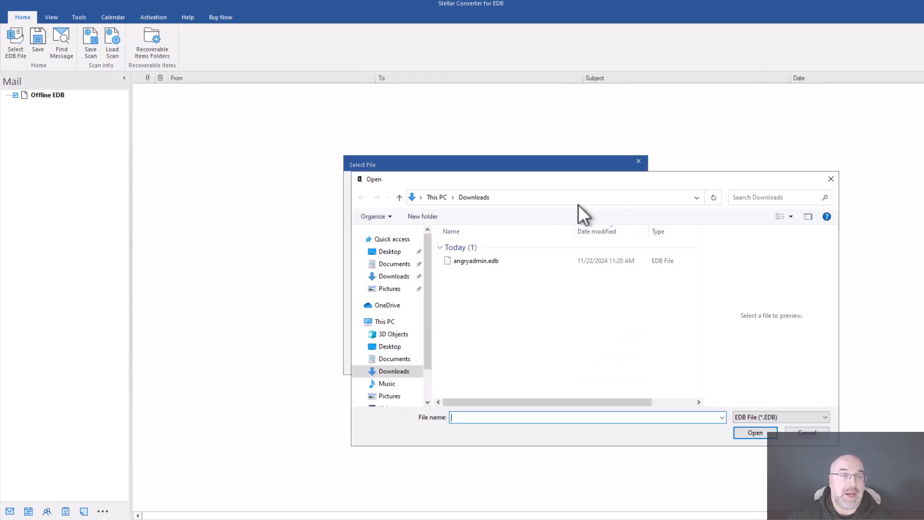
pyautogui.click(481, 258)
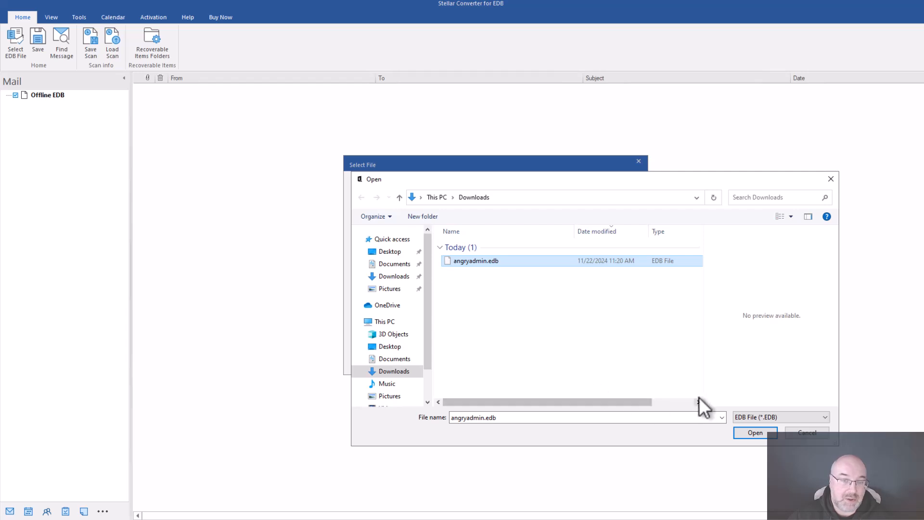
pyautogui.click(754, 432)
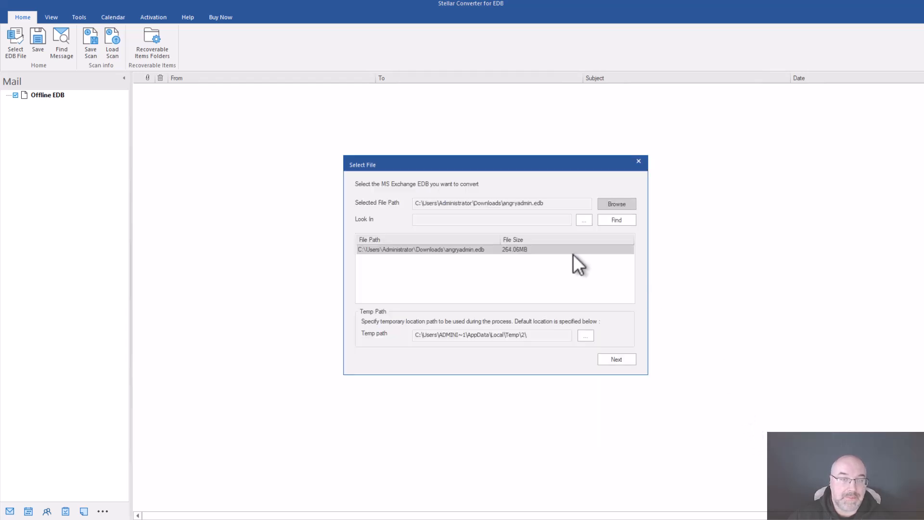
pyautogui.click(617, 360)
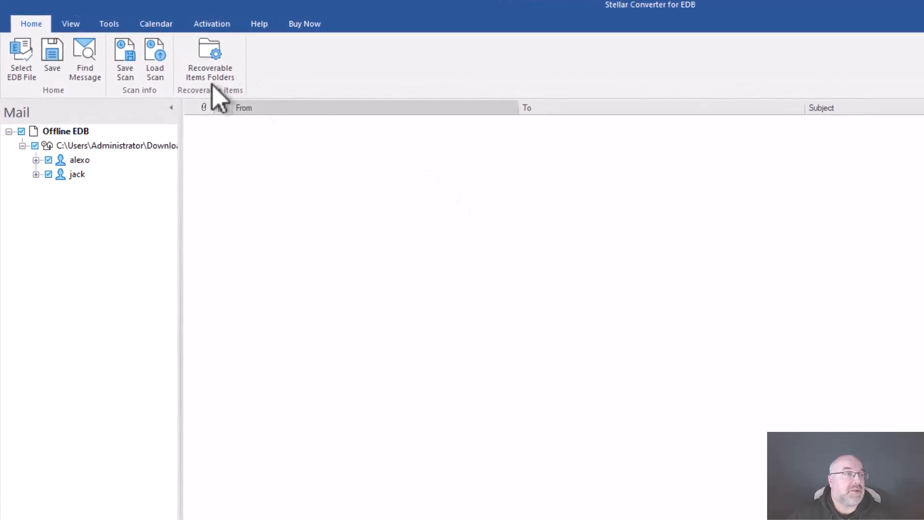
# - Expand both mailboxes in the loaded database and examine the first mailbox's Calendar and Contacts, returning to the mail view
pyautogui.click(36, 159)
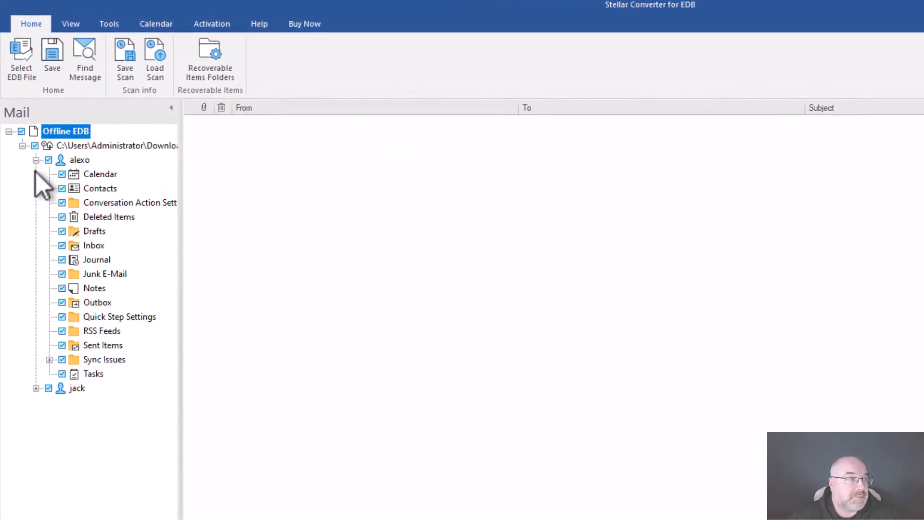
pyautogui.click(35, 388)
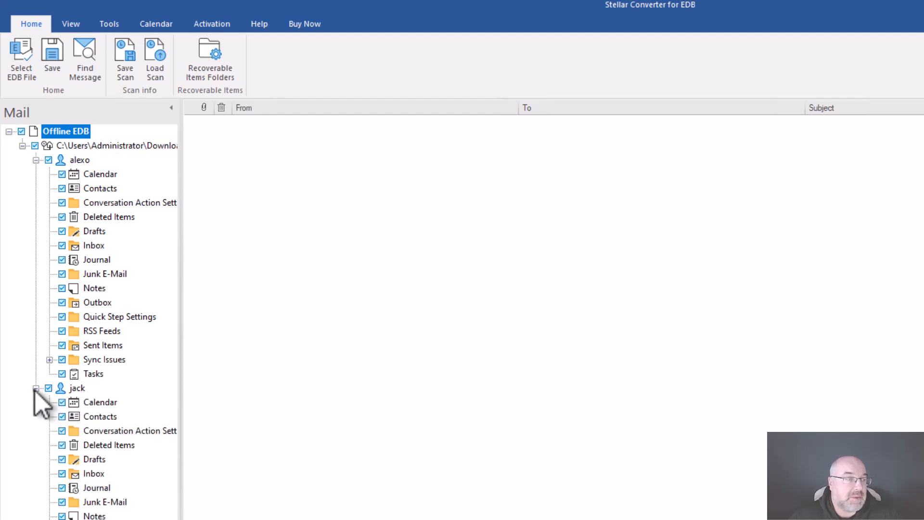
pyautogui.click(101, 175)
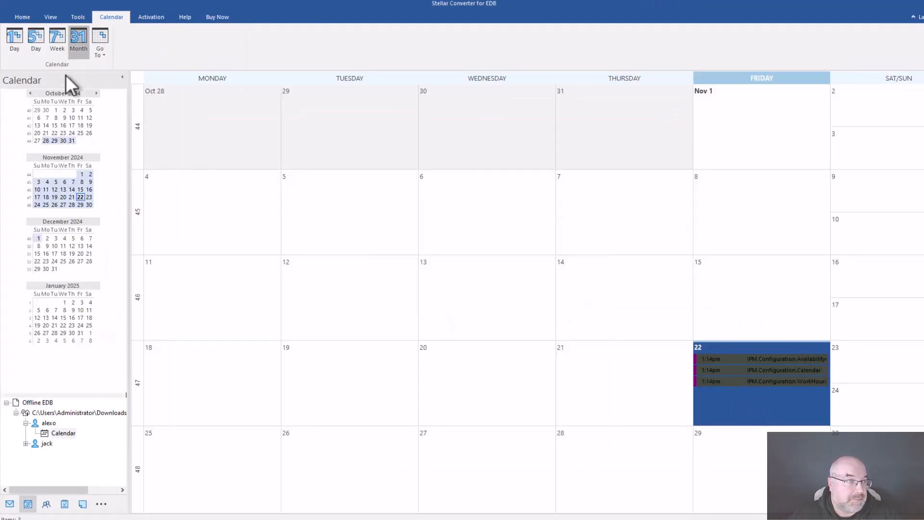
pyautogui.click(8, 505)
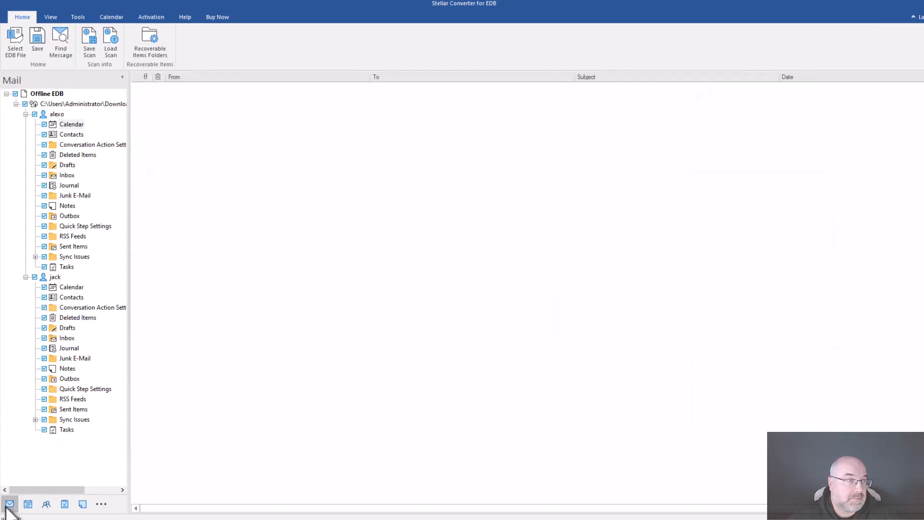
pyautogui.click(74, 136)
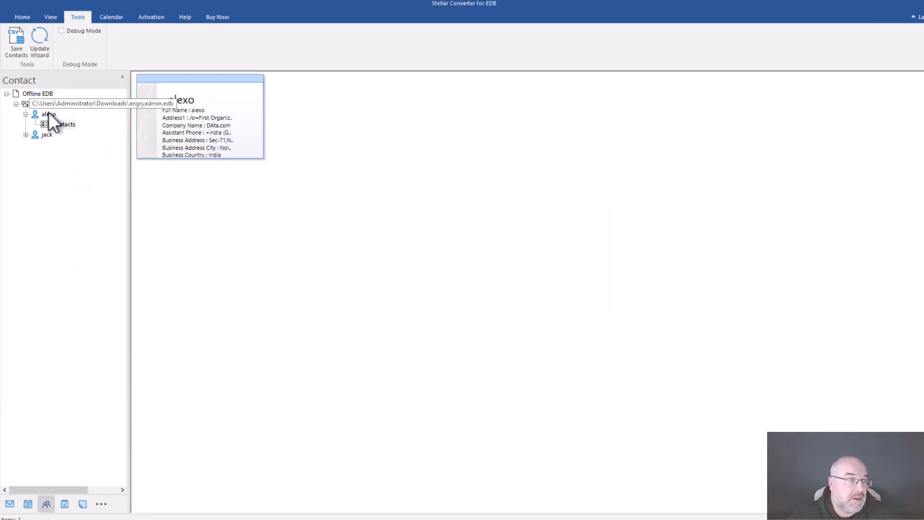
pyautogui.click(10, 504)
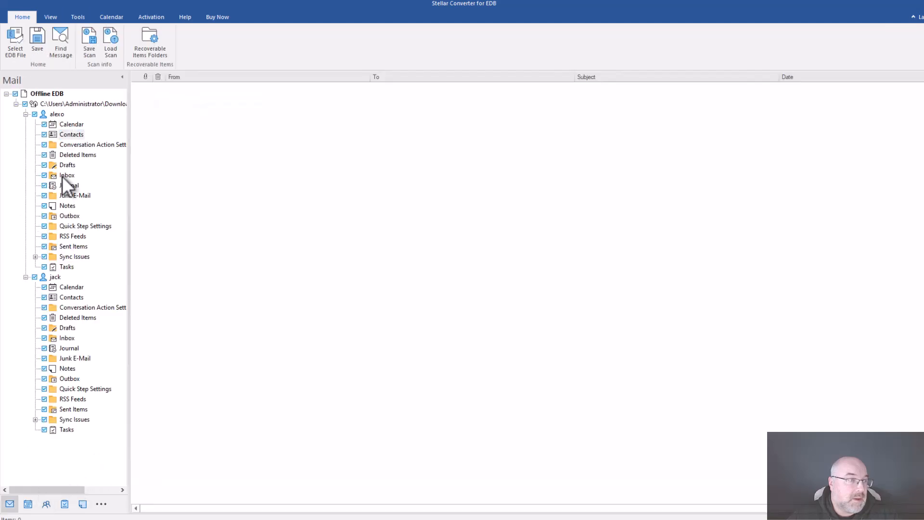
# - Examine the first mailbox's Inbox, Sent Items and Notes, returning to the mail view
pyautogui.click(68, 175)
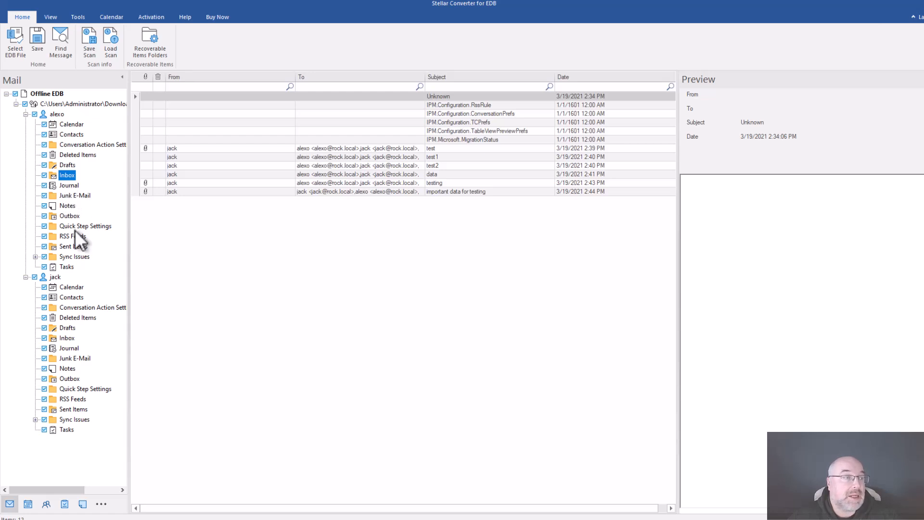
pyautogui.click(74, 247)
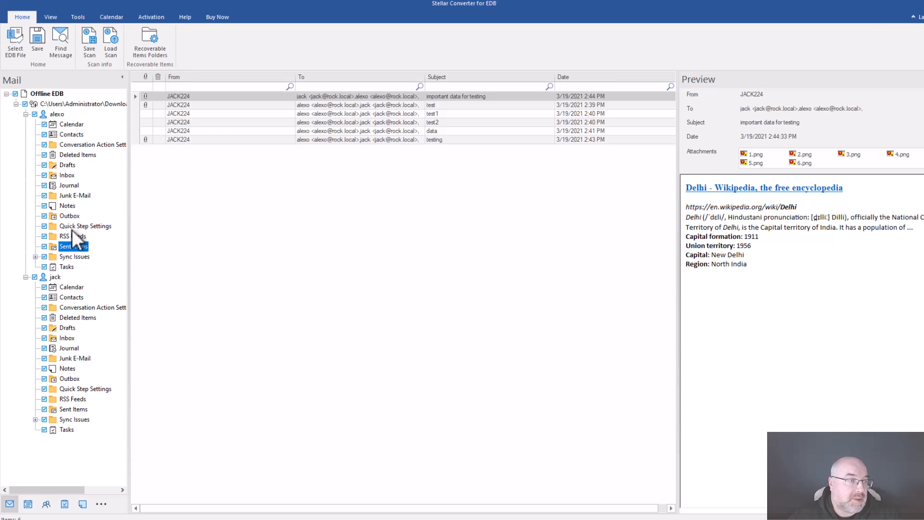
pyautogui.click(68, 205)
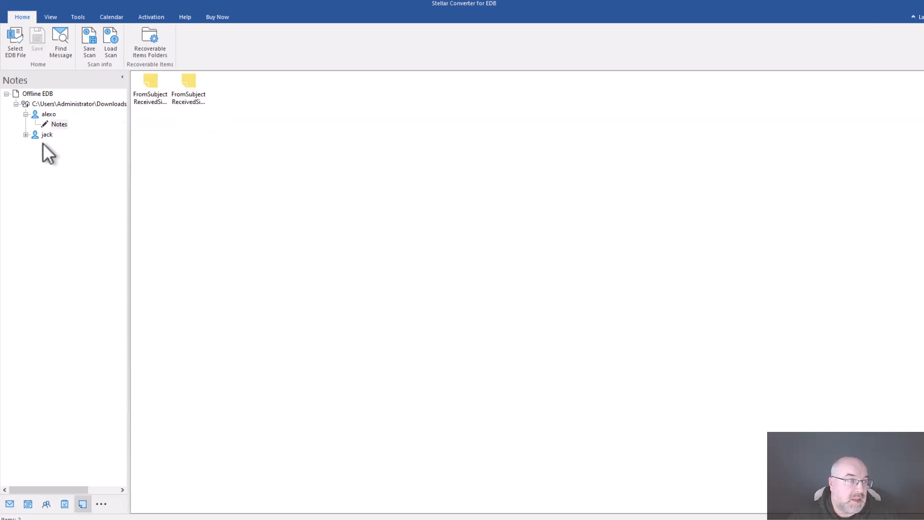
pyautogui.click(13, 502)
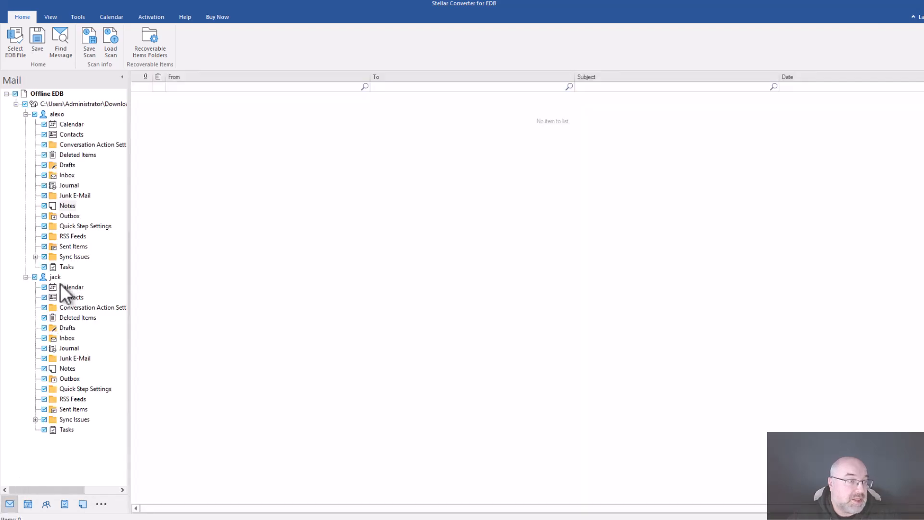
# - Examine the second mailbox's Calendar, Inbox and Sent Items, and open the save and export options for that mailbox
pyautogui.click(65, 287)
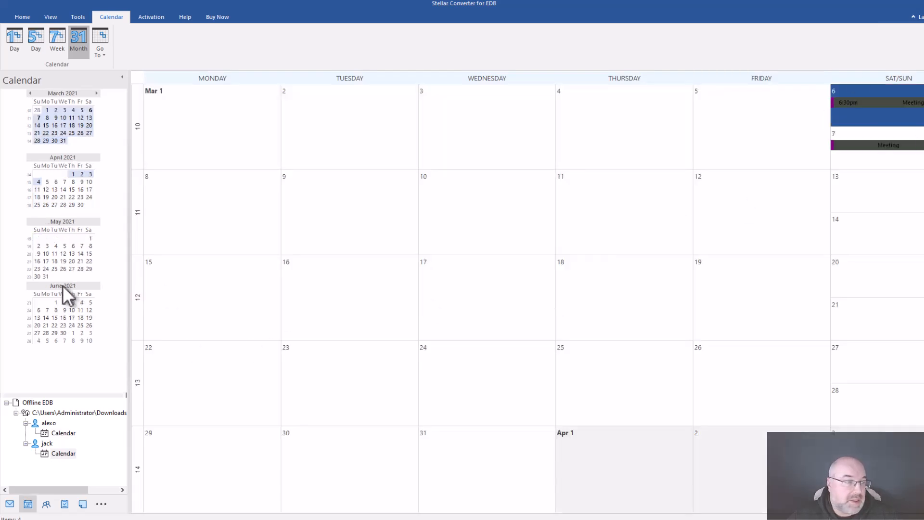
pyautogui.click(10, 503)
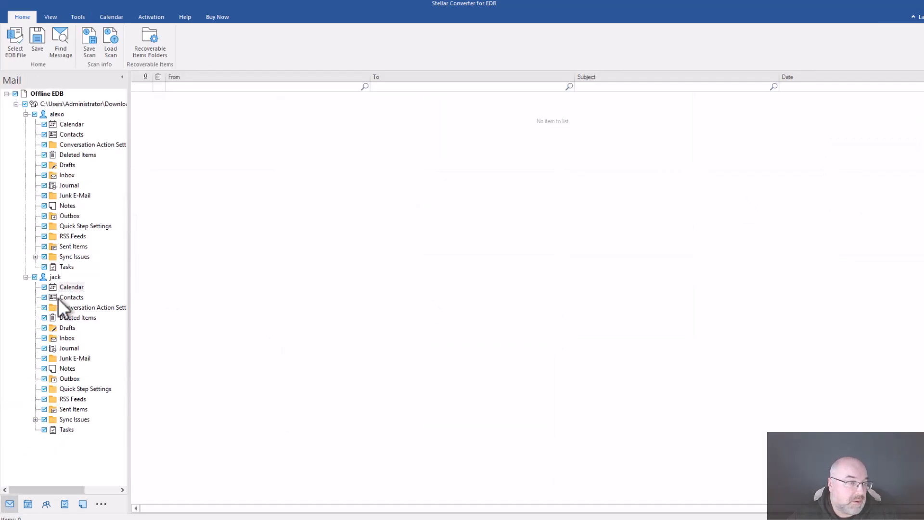
pyautogui.click(62, 338)
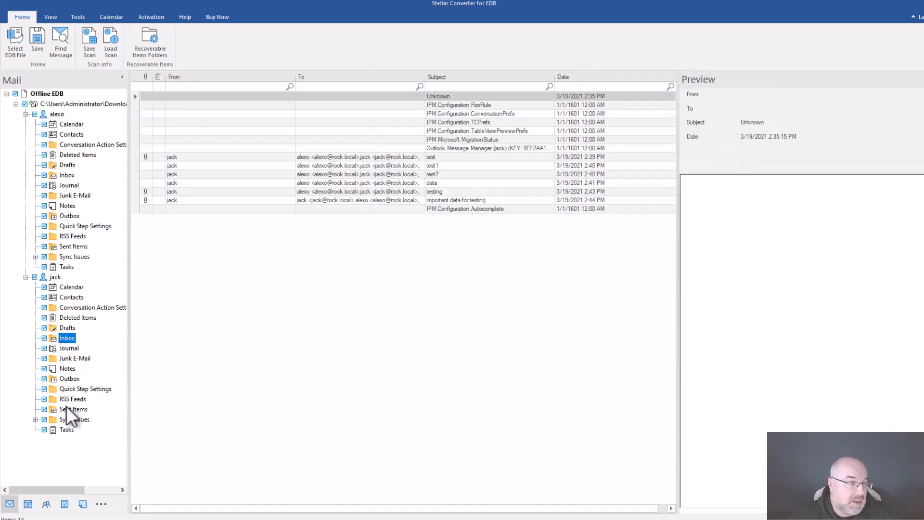
pyautogui.click(65, 409)
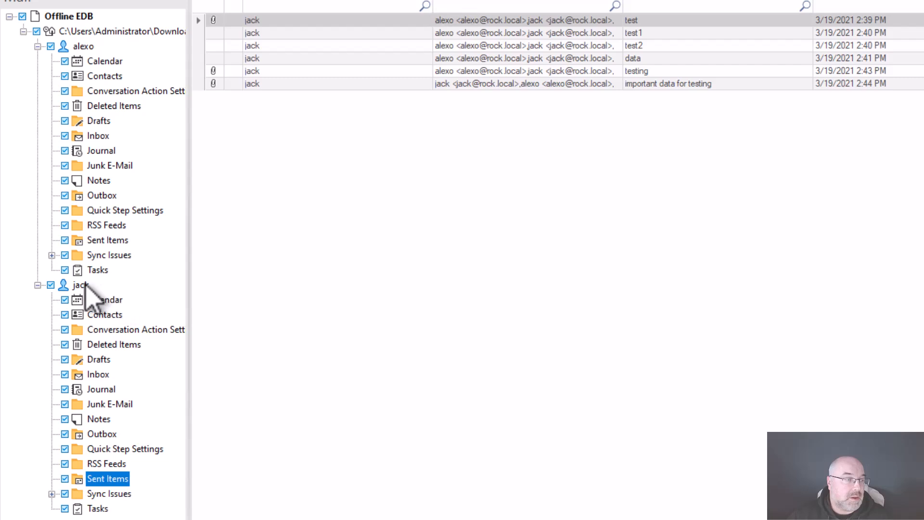
pyautogui.rightClick(58, 277)
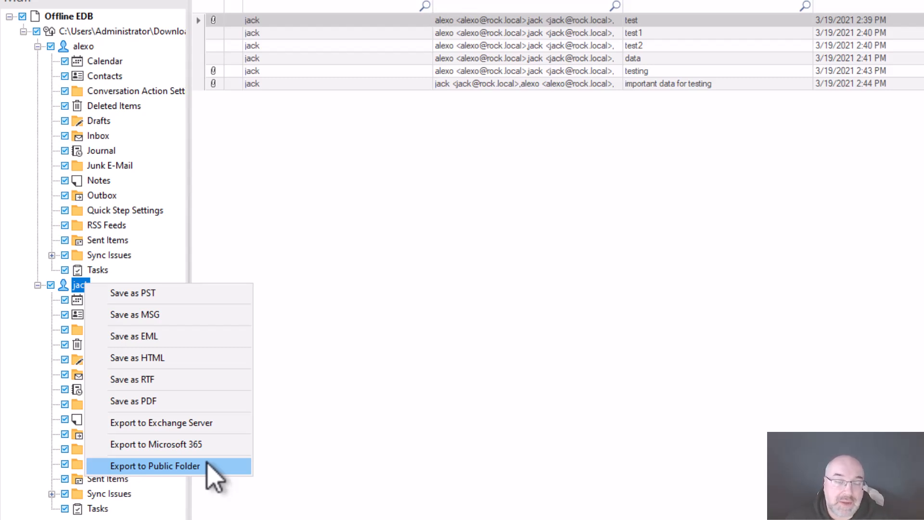
pyautogui.rightClick(84, 288)
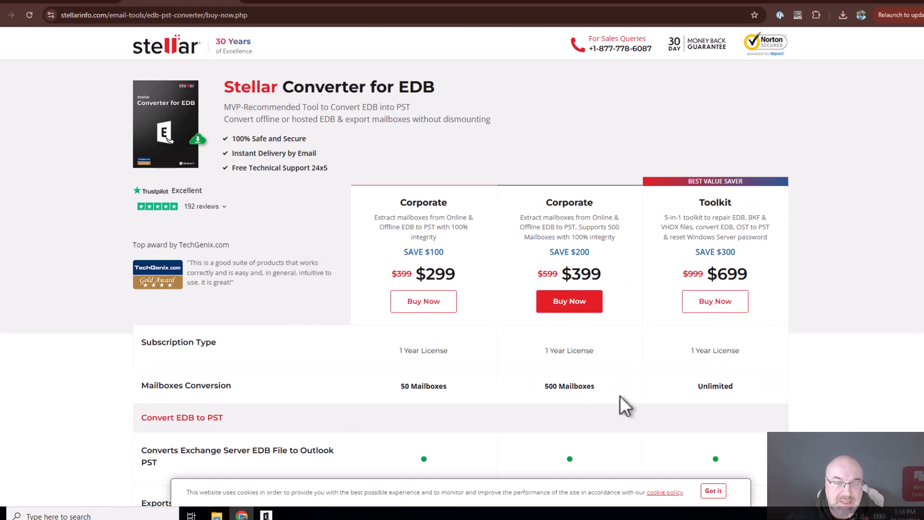
# - Compare the Corporate and Toolkit editions' features on the Stellar Converter for EDB purchase page, returning to the prices
pyautogui.scroll(-6, 818, 317)
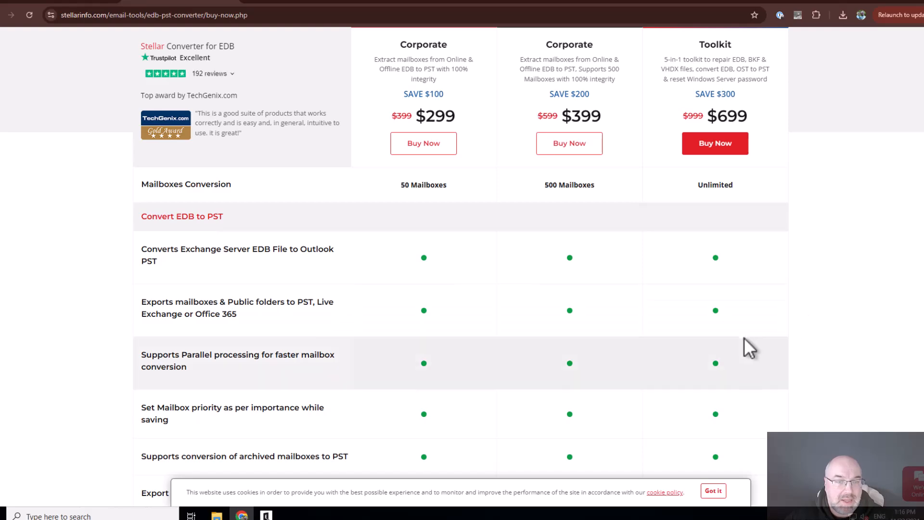
pyautogui.scroll(-6, 749, 335)
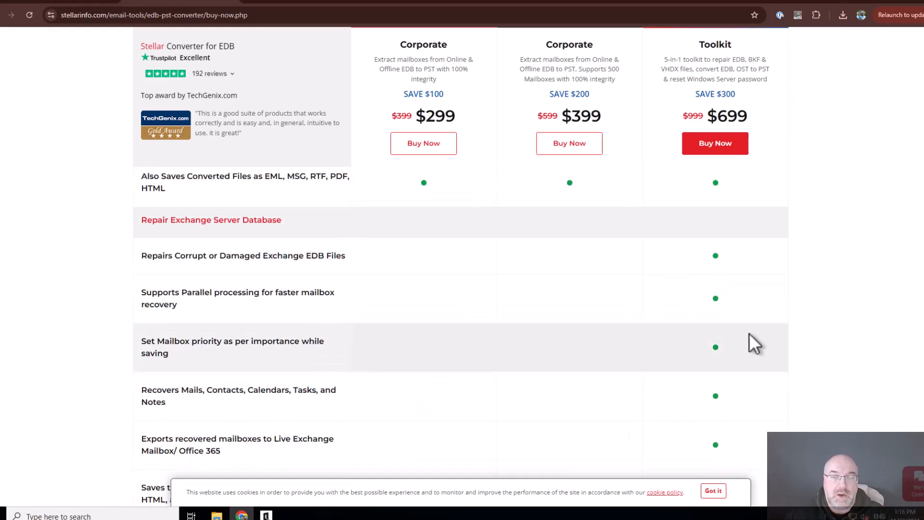
pyautogui.scroll(-3, 745, 339)
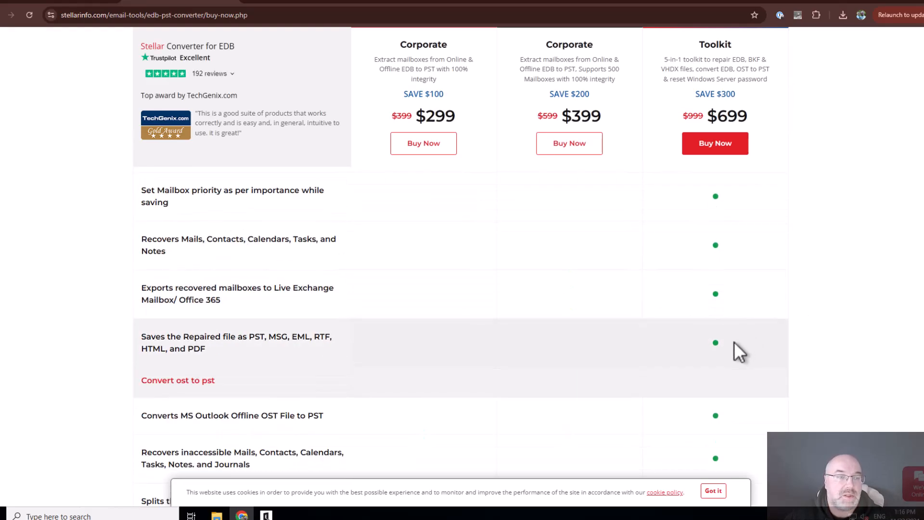
pyautogui.scroll(10, 735, 342)
pyautogui.scroll(4, 728, 345)
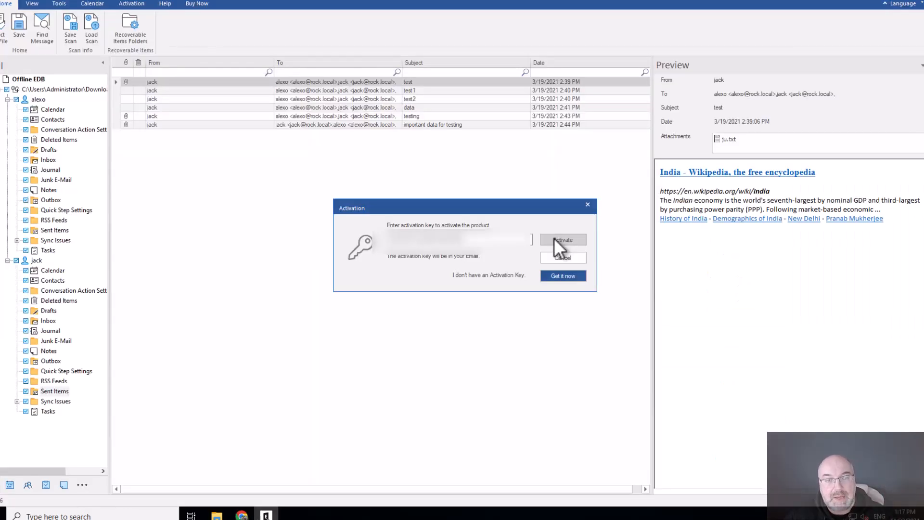
# - Activate the converter with the entered activation key and save the second mailbox as PST to C:\Users\Administrator\Downloads, with automatic PST splitting enabled
pyautogui.click(554, 238)
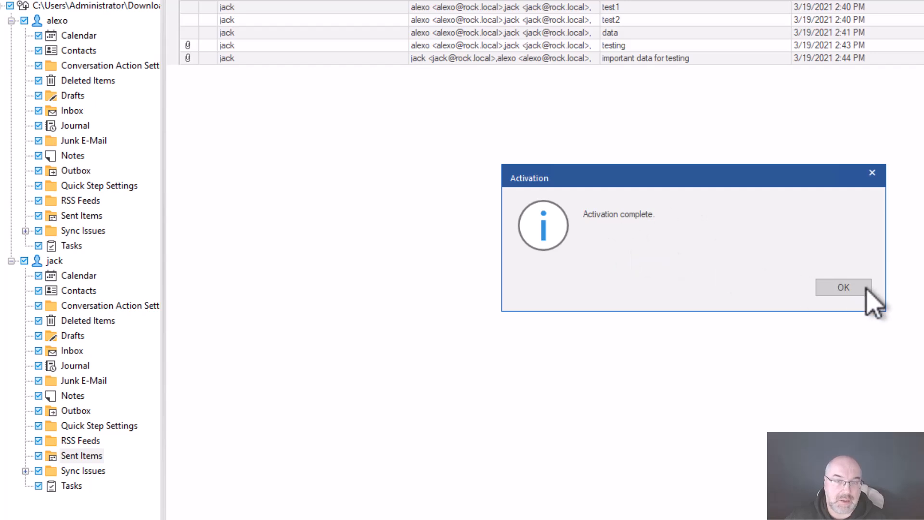
pyautogui.click(837, 289)
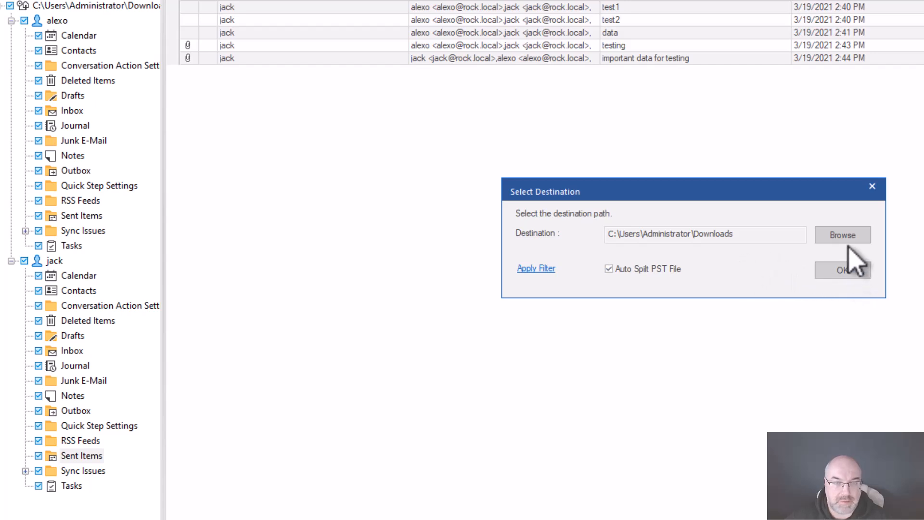
pyautogui.click(843, 271)
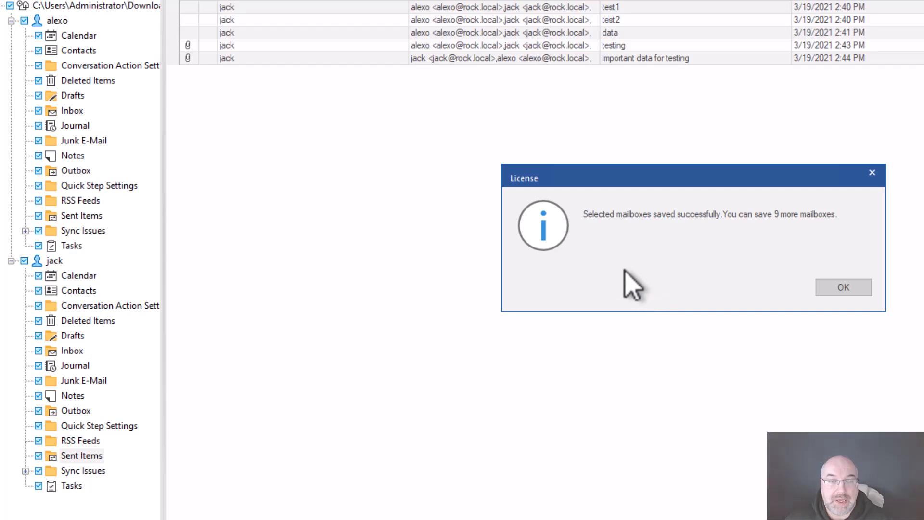
pyautogui.click(860, 292)
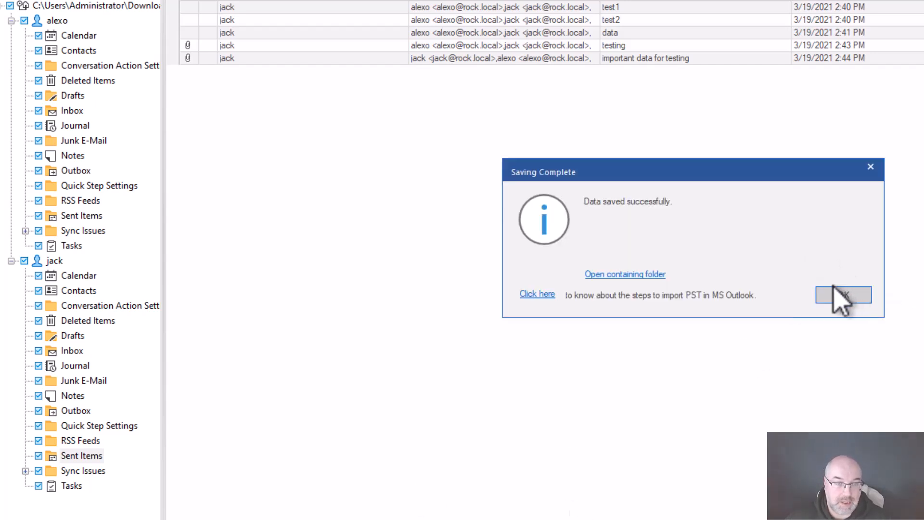
pyautogui.click(843, 295)
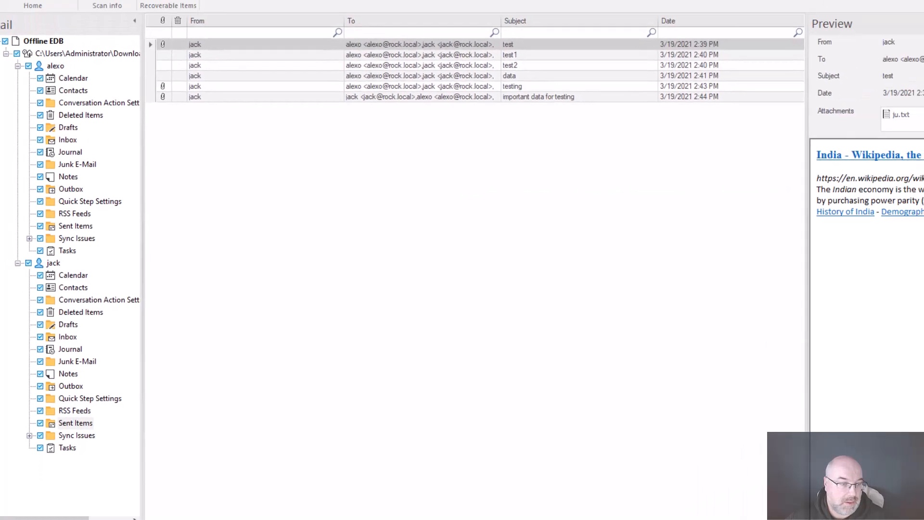
# - Switch to File Explorer and inspect the exported PST in the Stellar_11_22_2024 1_18_21 PM folder under Downloads
pyautogui.click(230, 513)
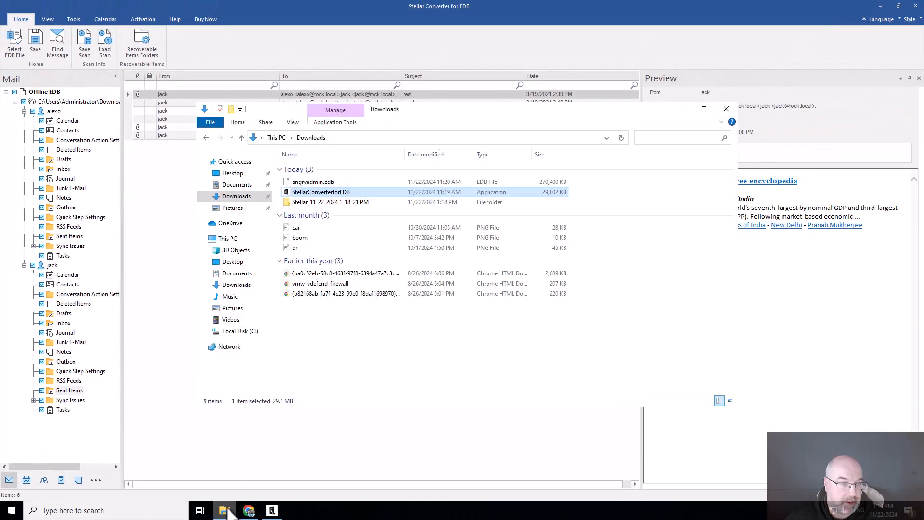
pyautogui.click(237, 184)
pyautogui.click(236, 196)
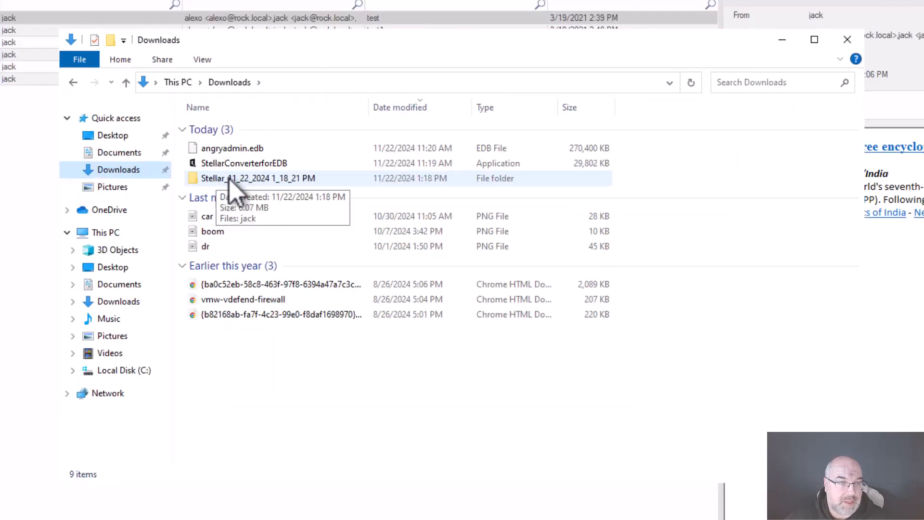
pyautogui.doubleClick(235, 180)
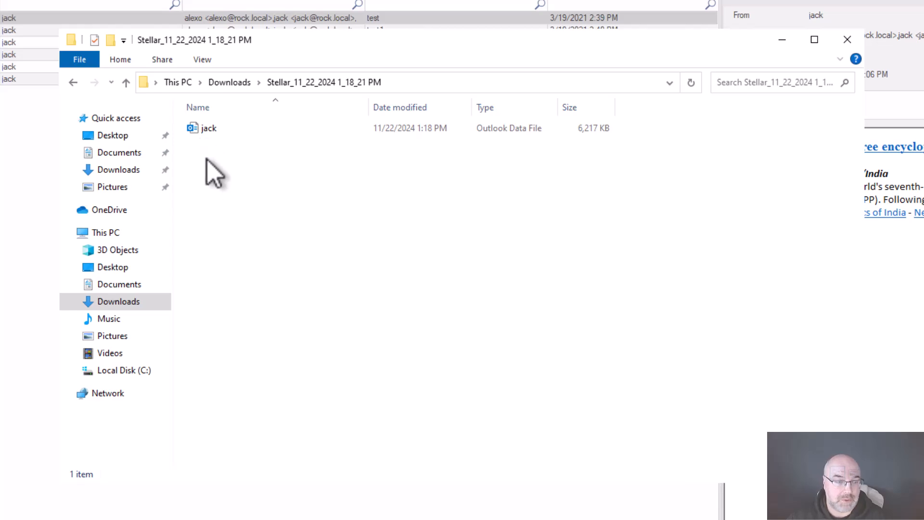
# - Switch to Outlook (classic) and bring up the file chooser for opening an Outlook data file
pyautogui.click(7, 513)
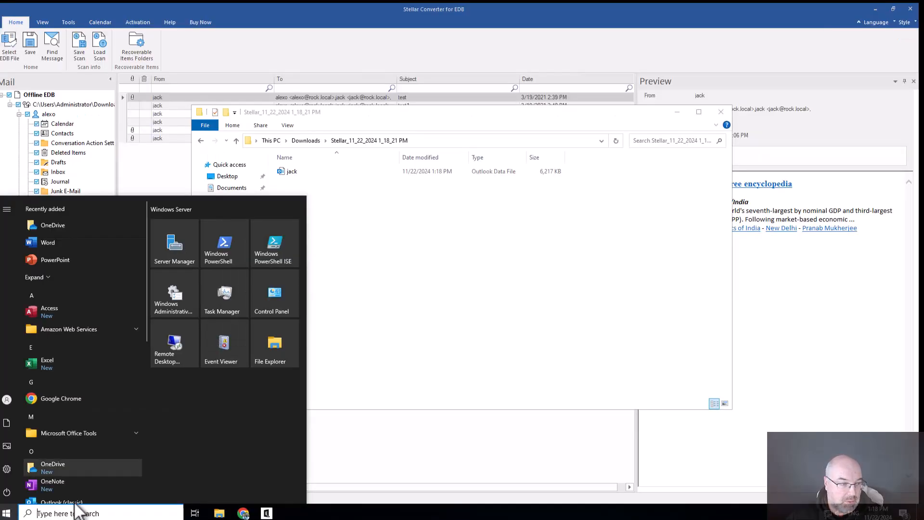
pyautogui.click(67, 501)
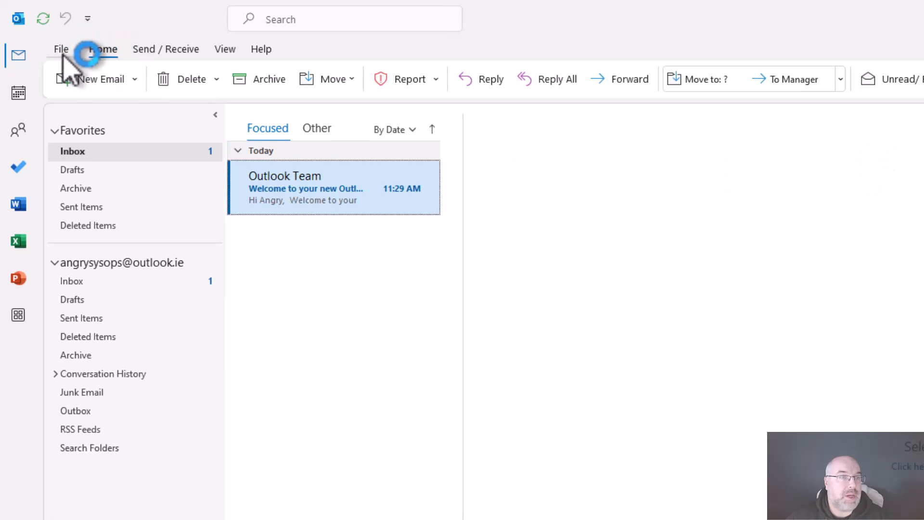
pyautogui.click(61, 50)
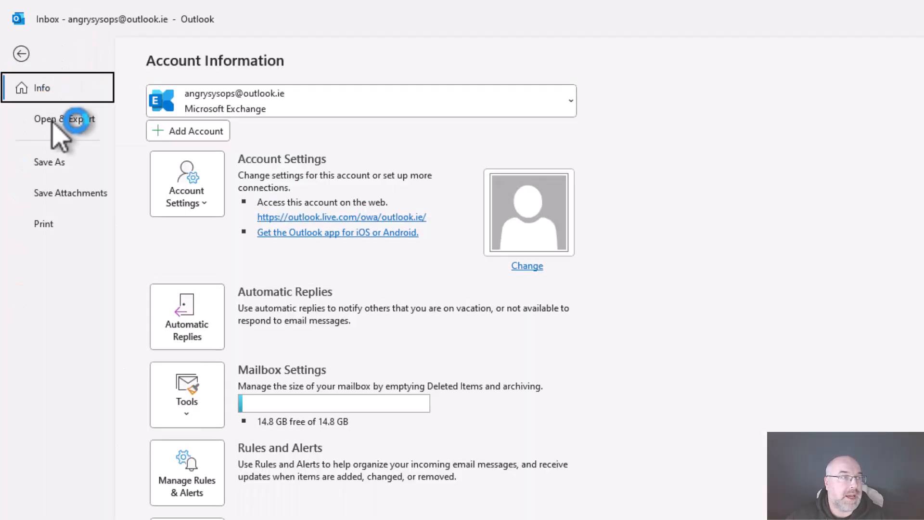
pyautogui.click(72, 126)
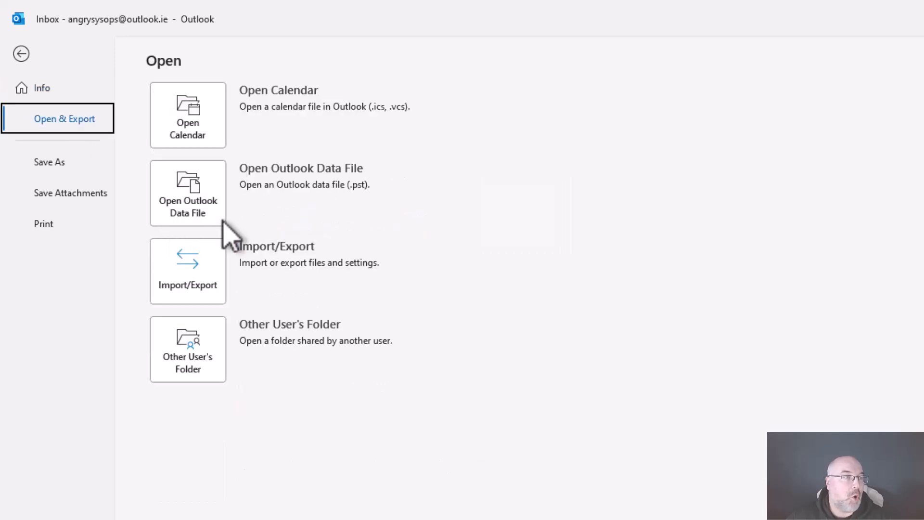
pyautogui.click(179, 189)
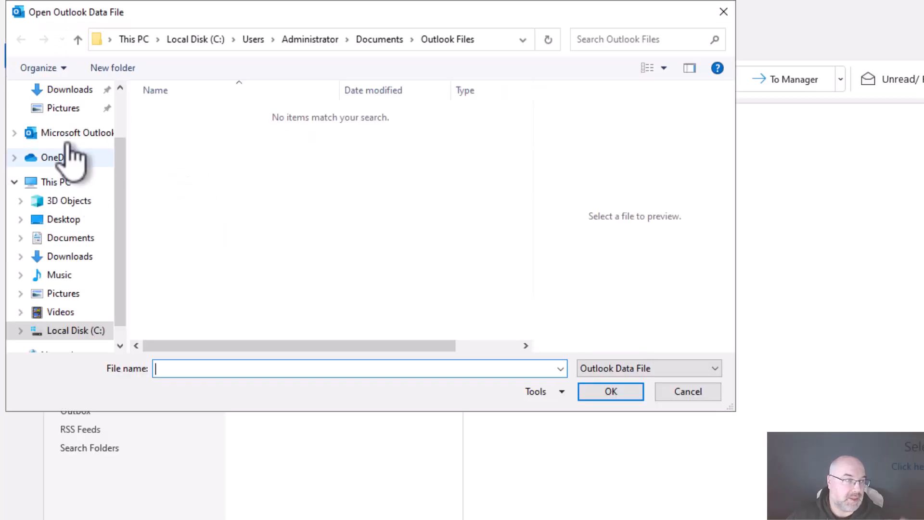
# - Open the exported PST from the Stellar_11_22_2024 1_18_21 PM folder in Downloads, and dismiss the search introduction
pyautogui.scroll(1, 72, 145)
pyautogui.click(73, 127)
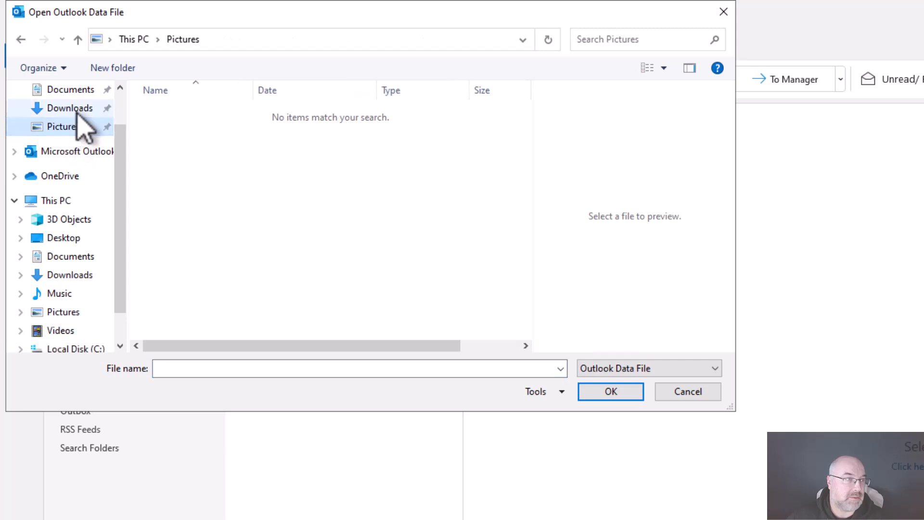
pyautogui.click(77, 109)
pyautogui.doubleClick(176, 135)
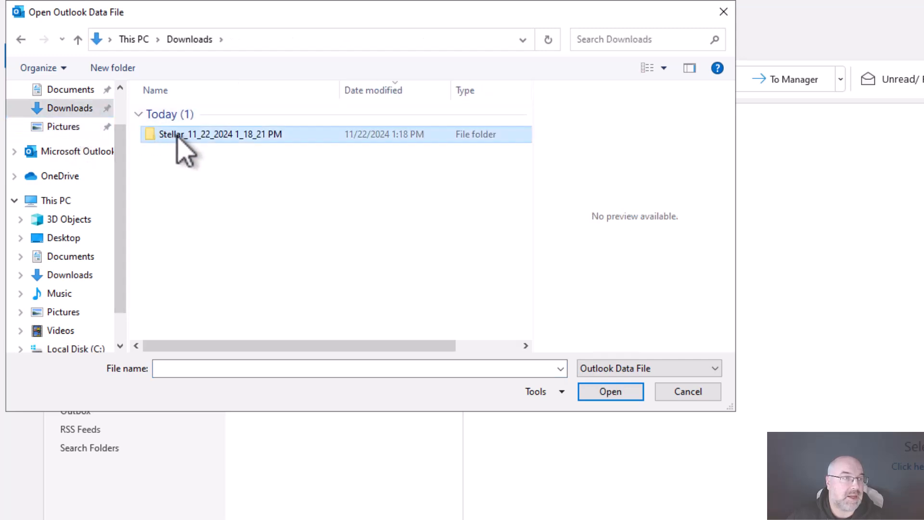
pyautogui.click(161, 114)
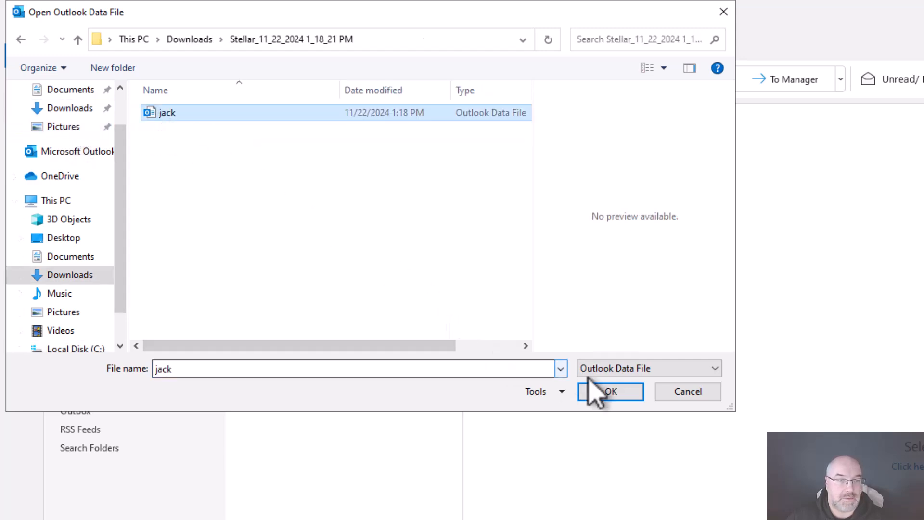
pyautogui.click(611, 391)
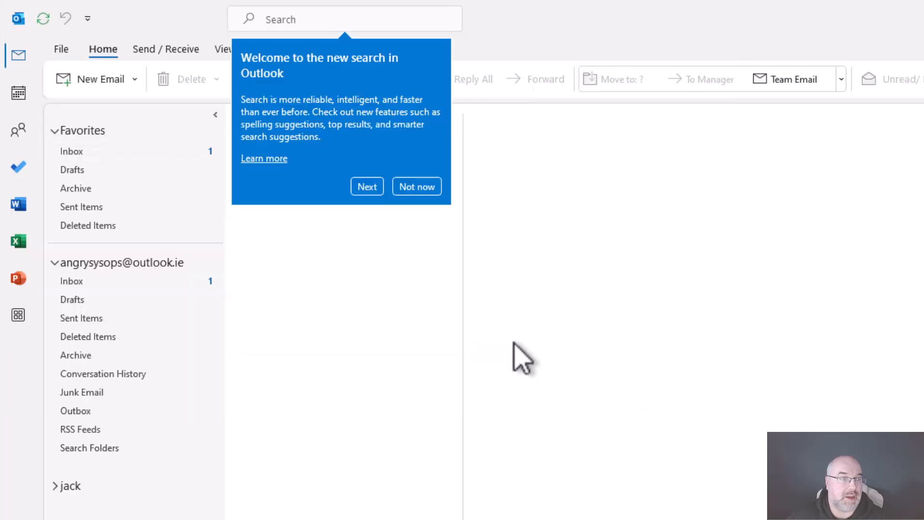
pyautogui.click(417, 188)
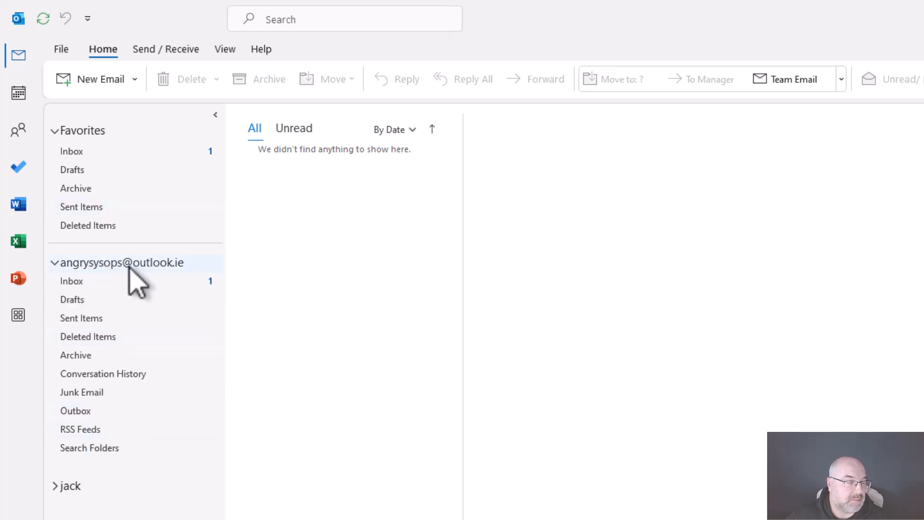
# - Expand the newly opened data file in the folder list and examine its Inbox and Sent Items
pyautogui.click(54, 486)
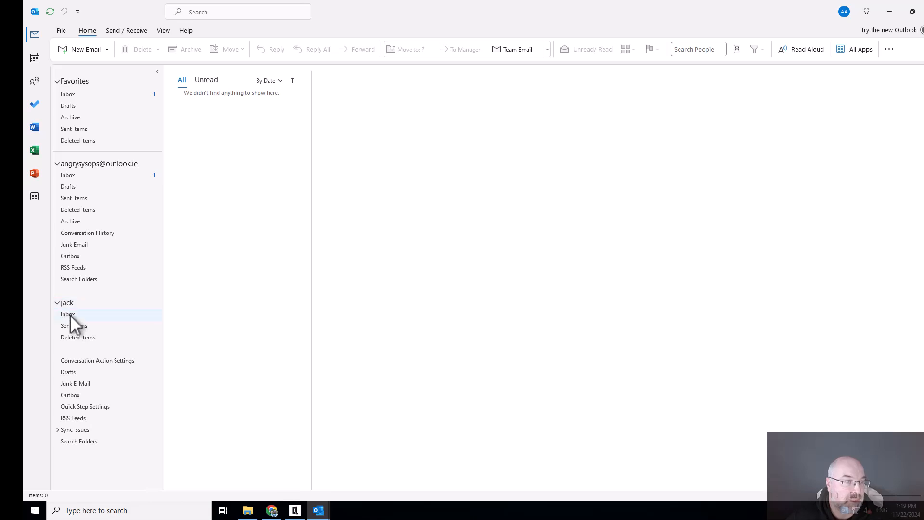
pyautogui.click(69, 316)
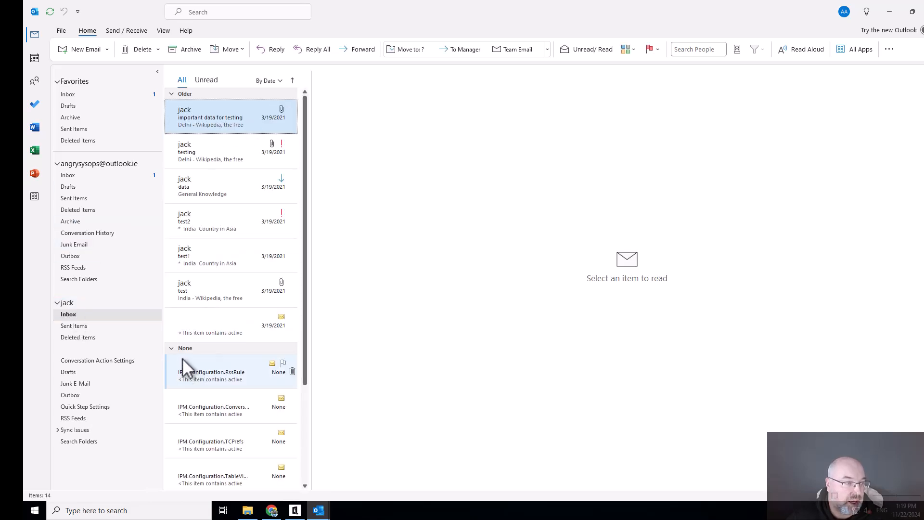
pyautogui.click(81, 327)
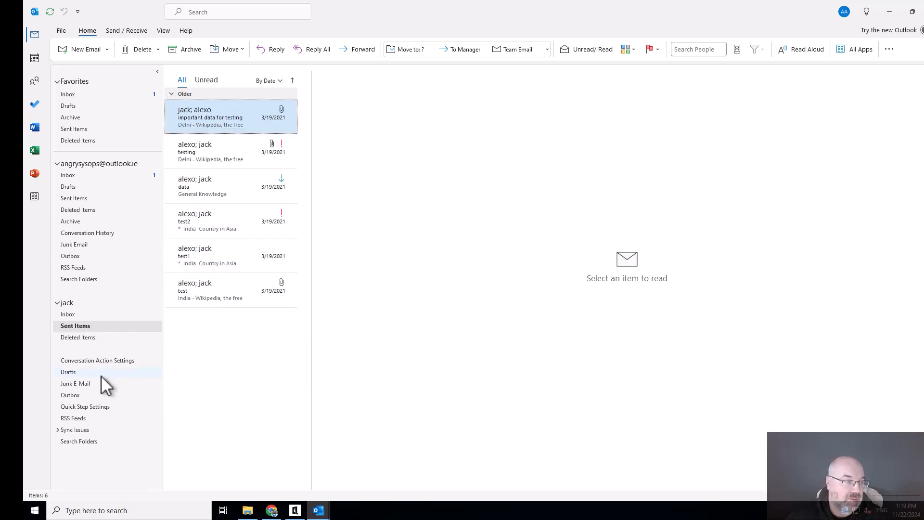
# - Examine the opened data file's Junk E-Mail and Outbox folders, and display its calendar
pyautogui.click(88, 384)
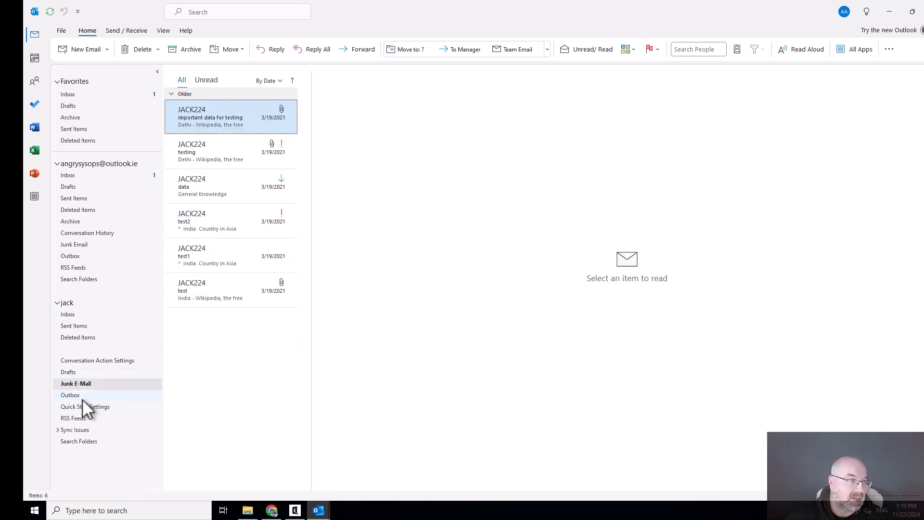
pyautogui.click(83, 397)
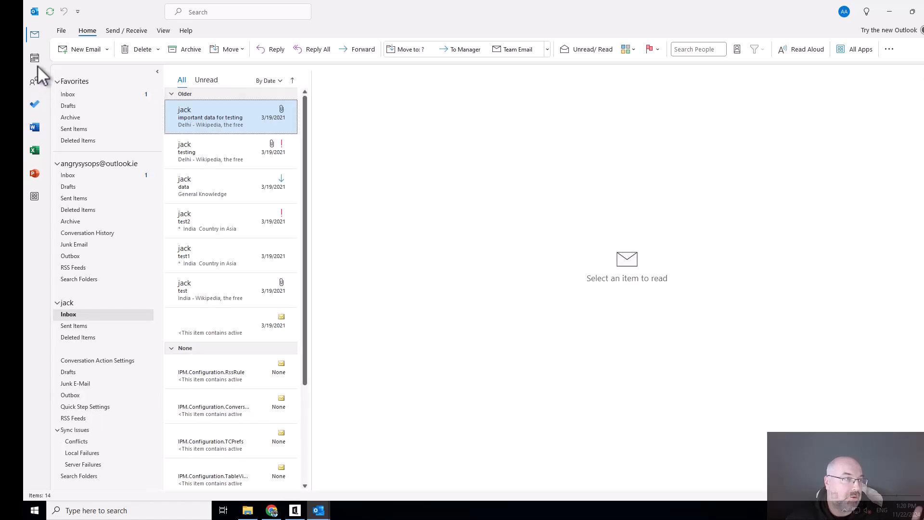
pyautogui.click(32, 60)
pyautogui.moveTo(34, 67)
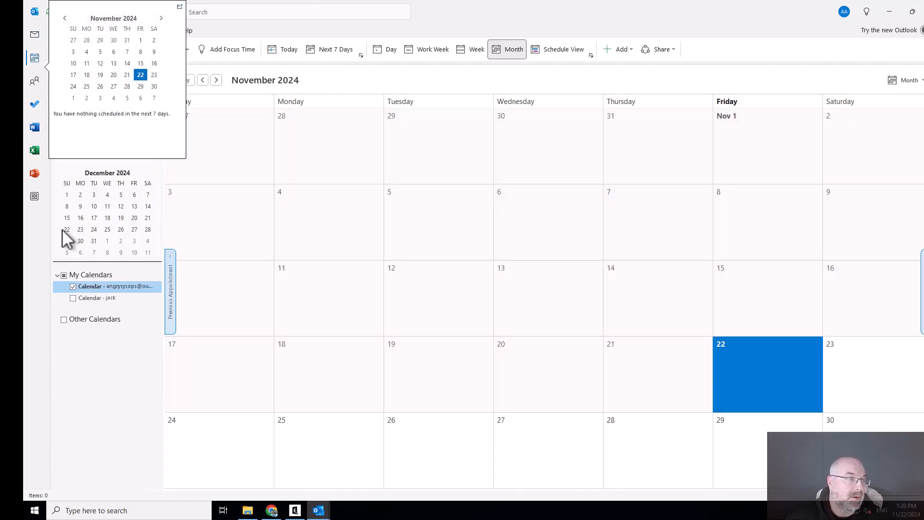
pyautogui.click(74, 297)
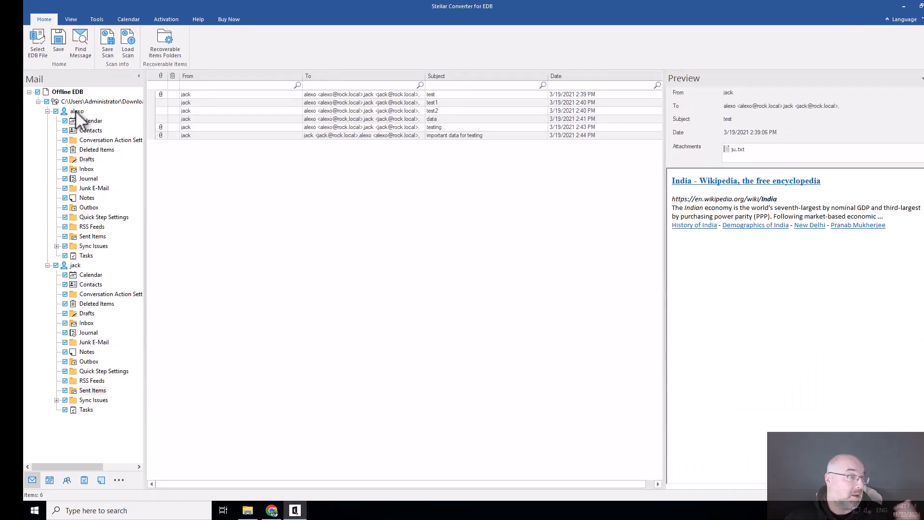
# - Save the first mailbox in the Offline EDB tree as PST to C:\Users\Administrator\Downloads, and dismiss the license message
pyautogui.rightClick(75, 110)
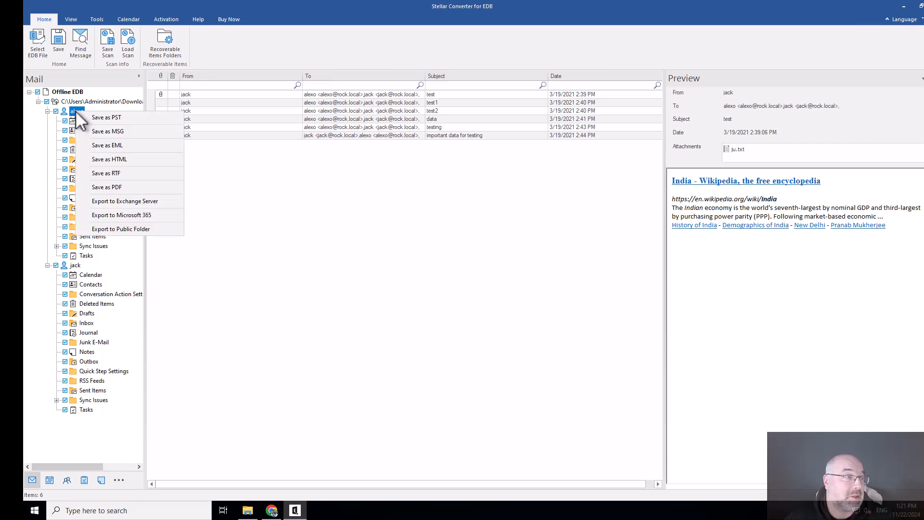
pyautogui.click(115, 115)
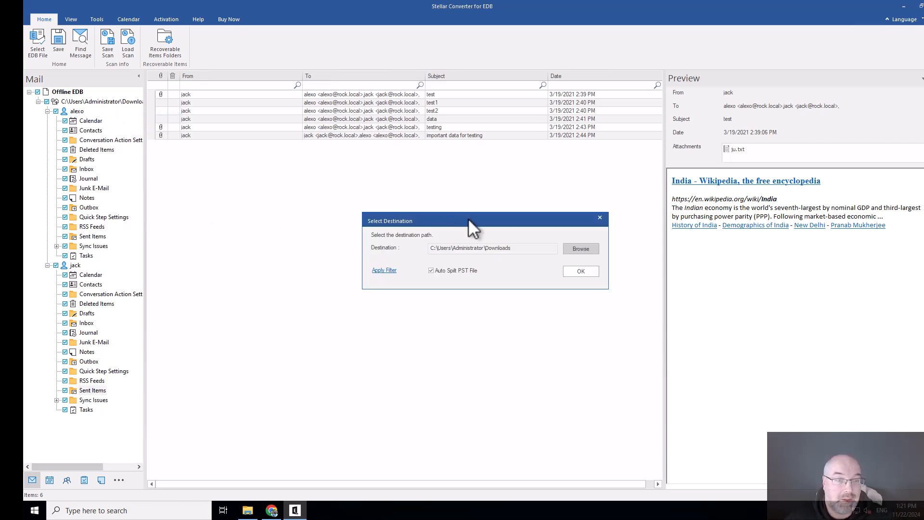
pyautogui.click(582, 270)
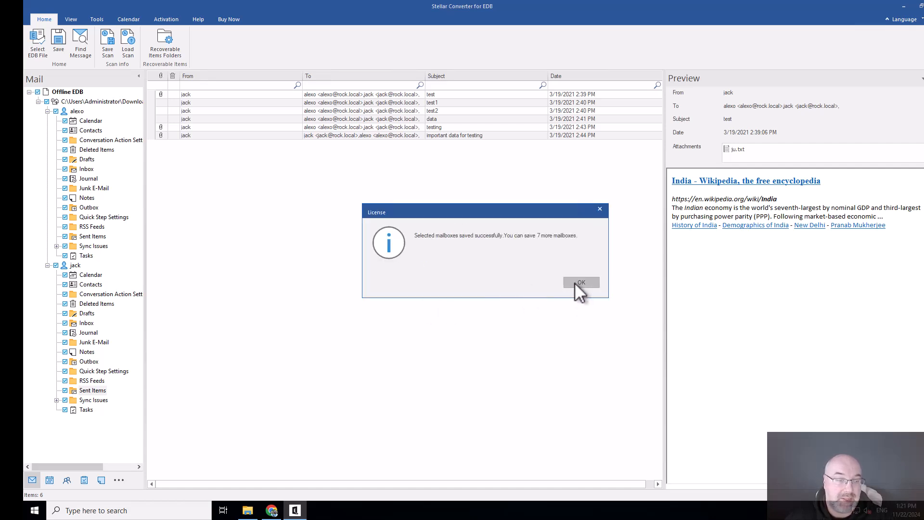
pyautogui.click(575, 282)
pyautogui.click(581, 288)
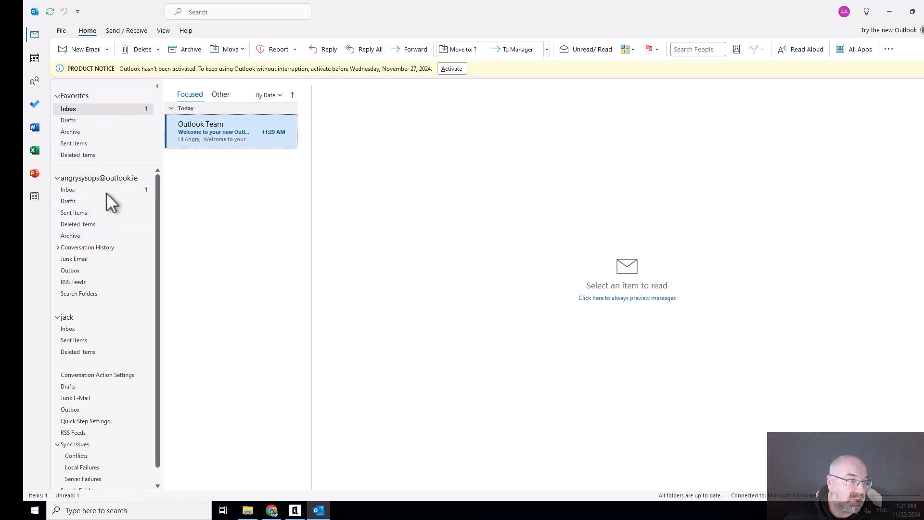
# - Collapse the account's and first data file's folder lists, and bring up the file chooser for an Outlook data file
pyautogui.click(57, 178)
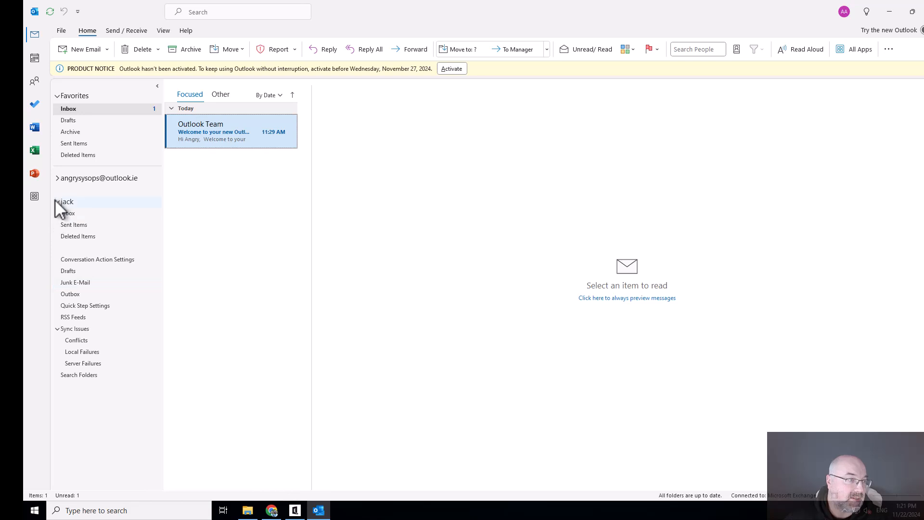
pyautogui.click(57, 201)
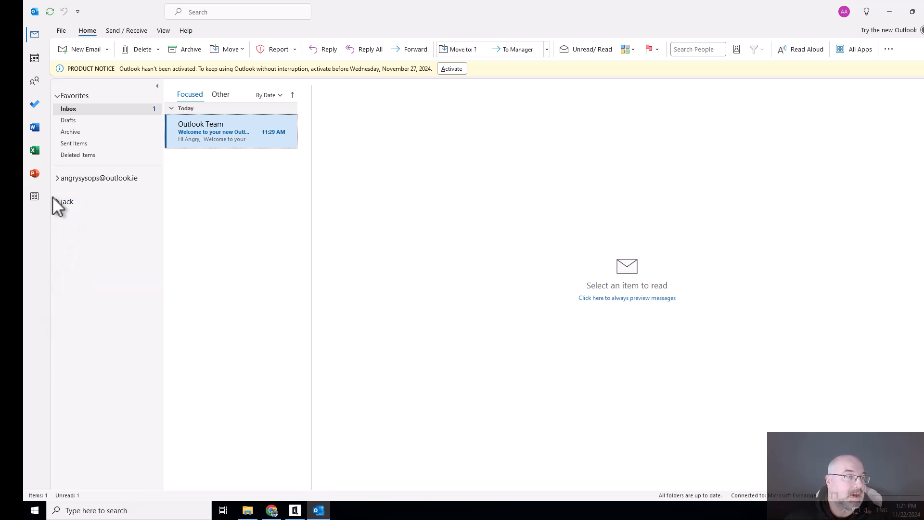
pyautogui.click(65, 32)
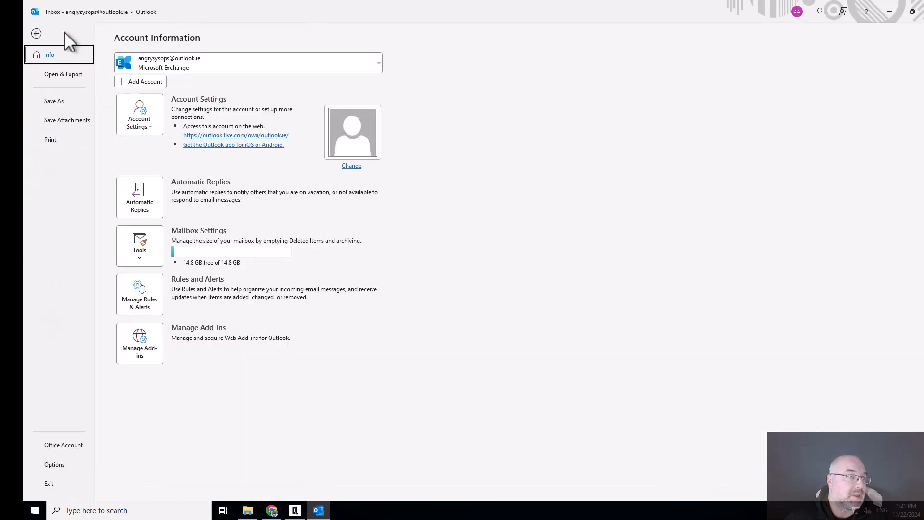
pyautogui.click(63, 72)
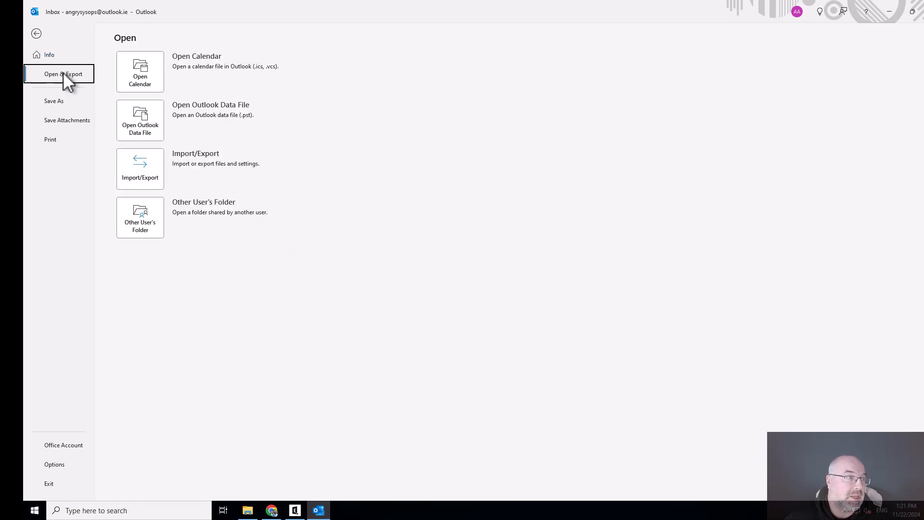
pyautogui.click(155, 120)
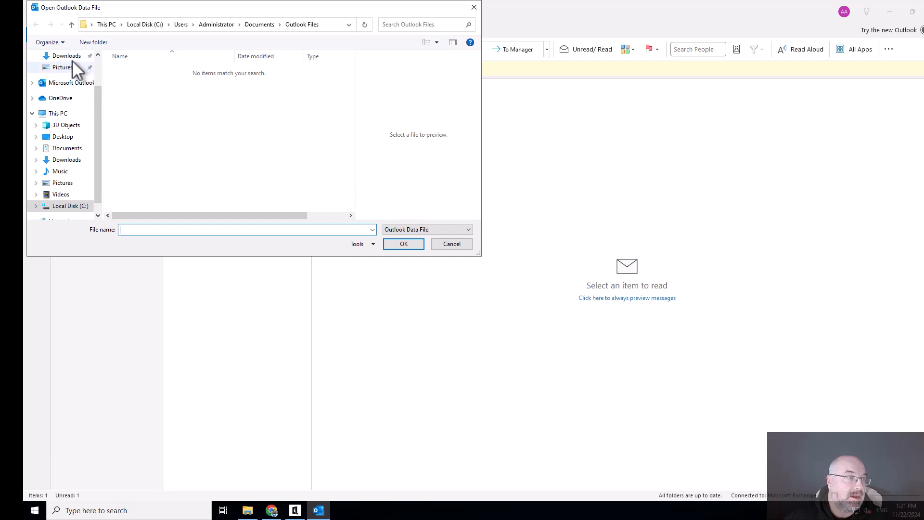
# - Open the second exported PST from the Stellar_11_22_2024 1_21_02 PM folder in Downloads
pyautogui.click(71, 57)
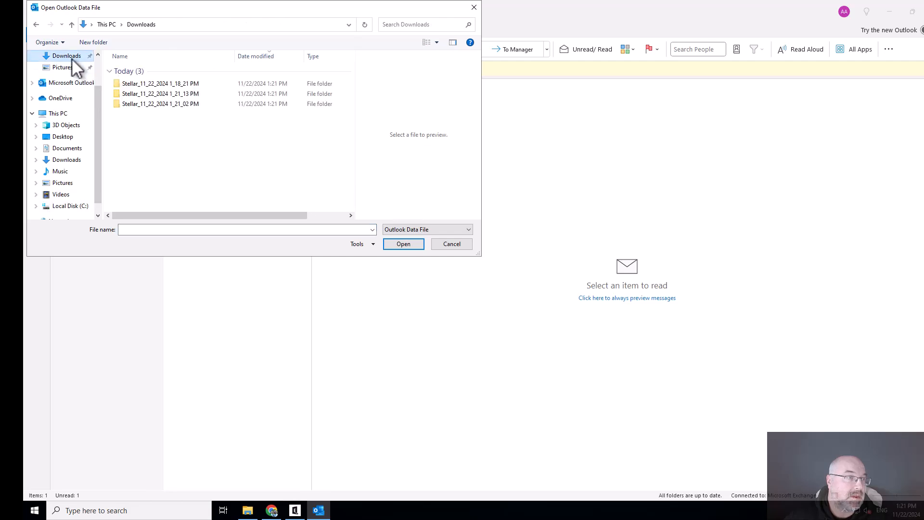
pyautogui.click(157, 102)
pyautogui.doubleClick(157, 102)
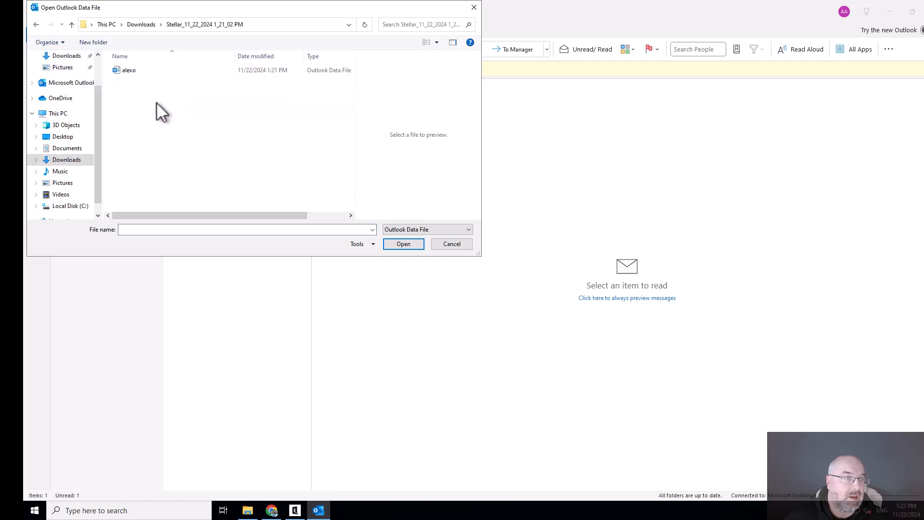
pyautogui.click(138, 73)
pyautogui.click(404, 244)
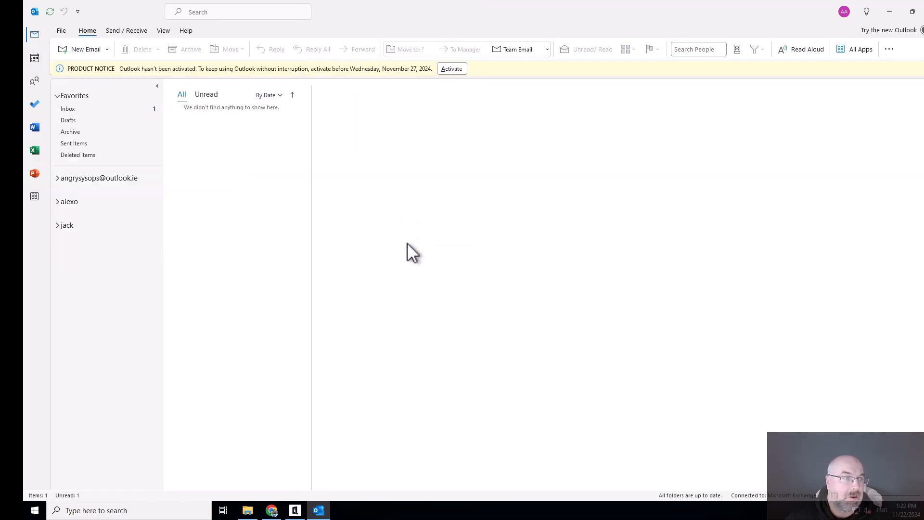
# - Expand the newly opened data file, examine its Inbox, and dismiss the search introduction
pyautogui.click(58, 201)
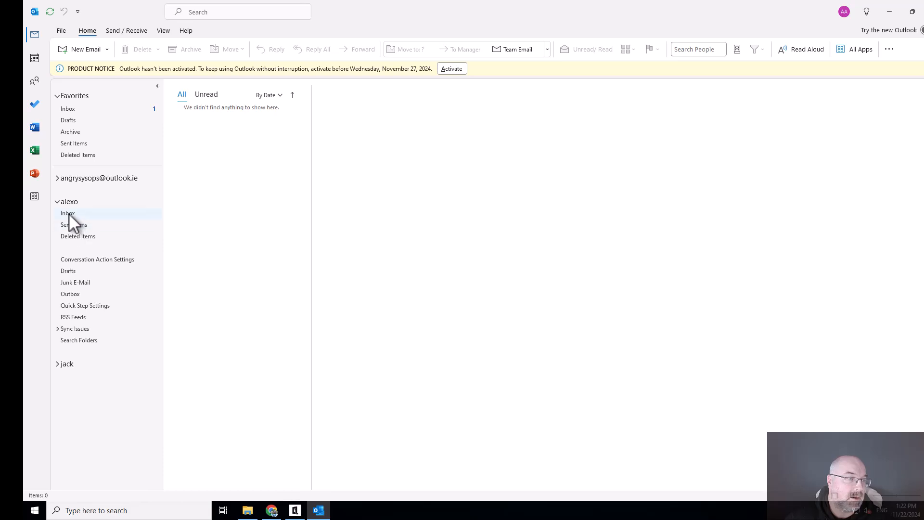
pyautogui.click(68, 212)
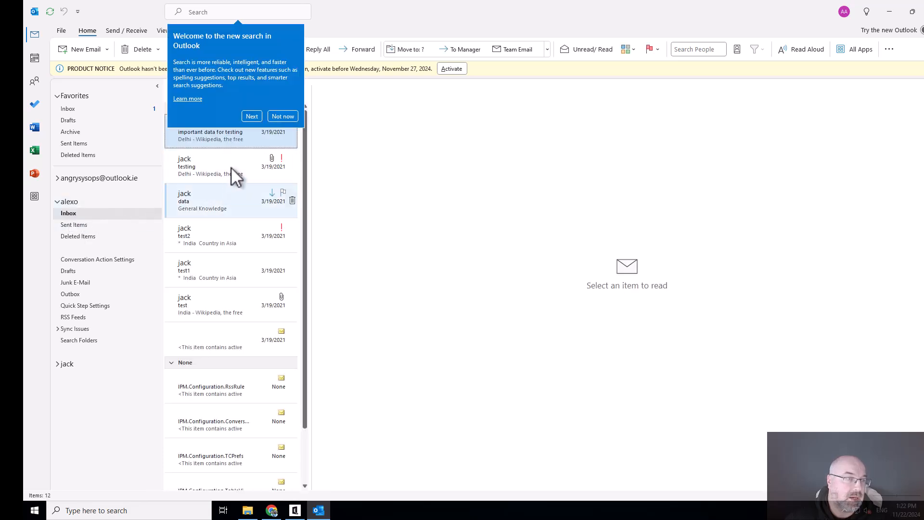
pyautogui.click(282, 116)
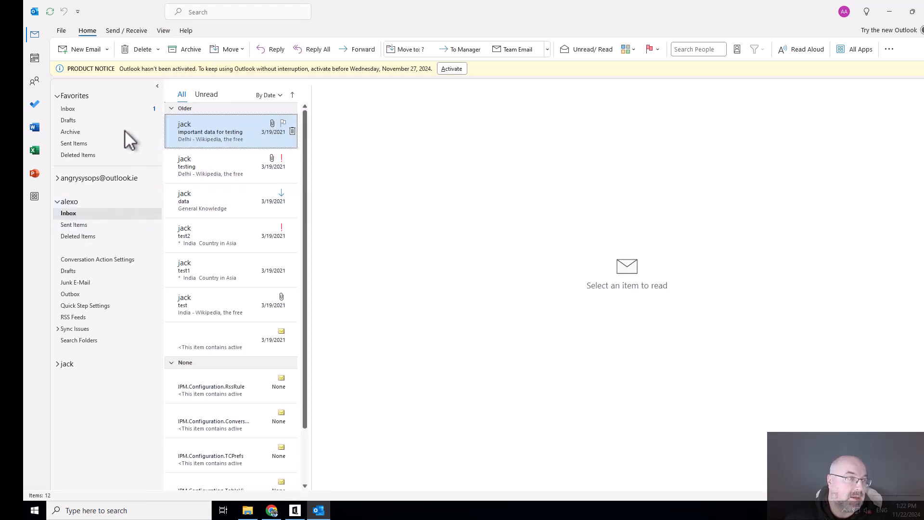
# - Display the second data file's calendar and hide the first data file's calendar
pyautogui.click(33, 58)
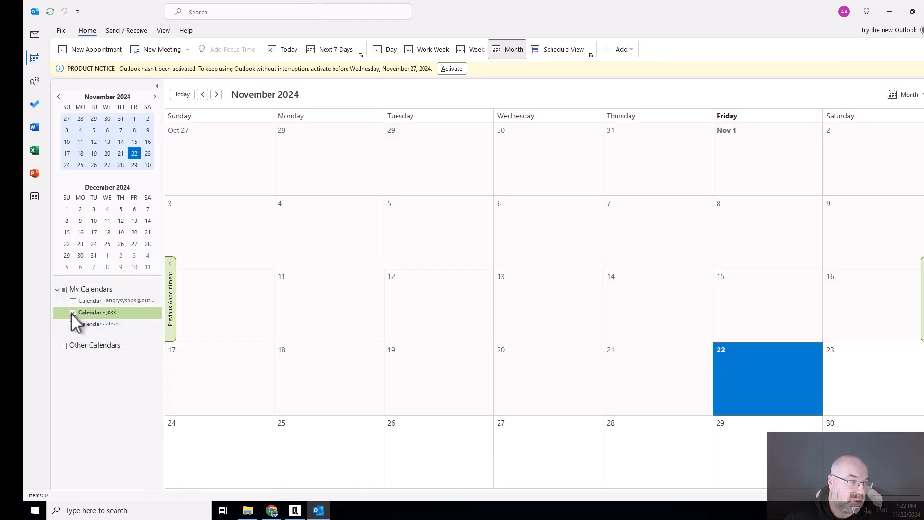
pyautogui.click(73, 312)
pyautogui.click(73, 324)
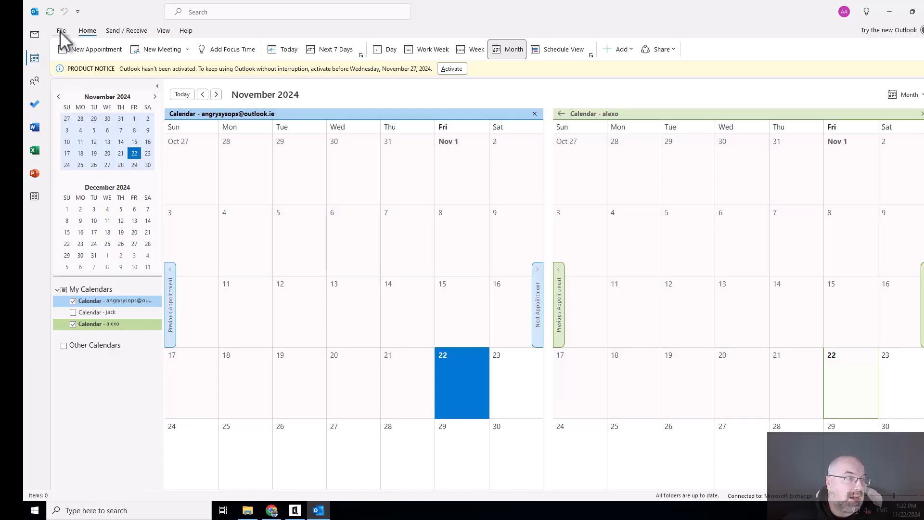
# - Switch back to Stellar Converter for EDB
pyautogui.click(61, 30)
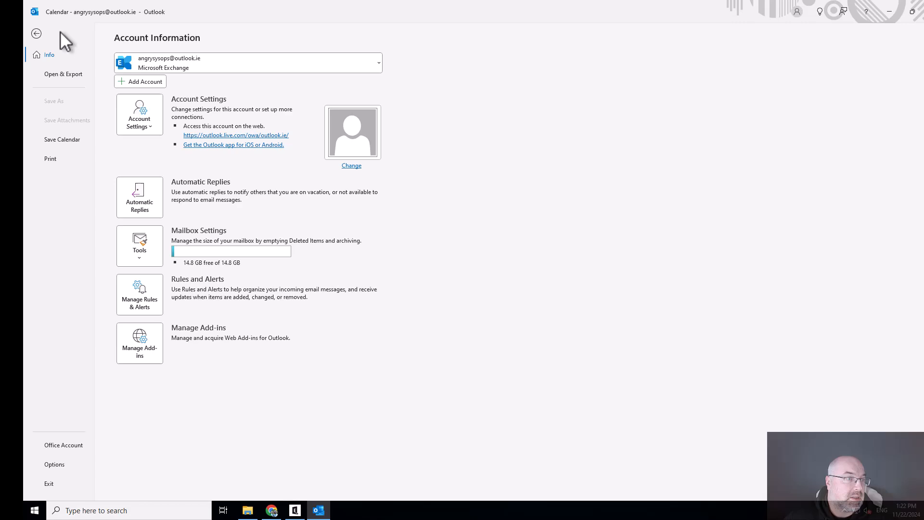
pyautogui.click(295, 511)
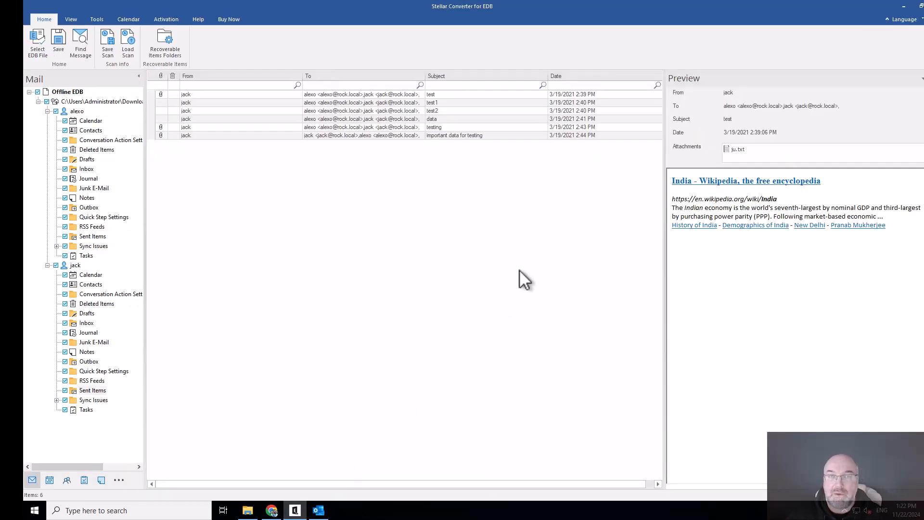